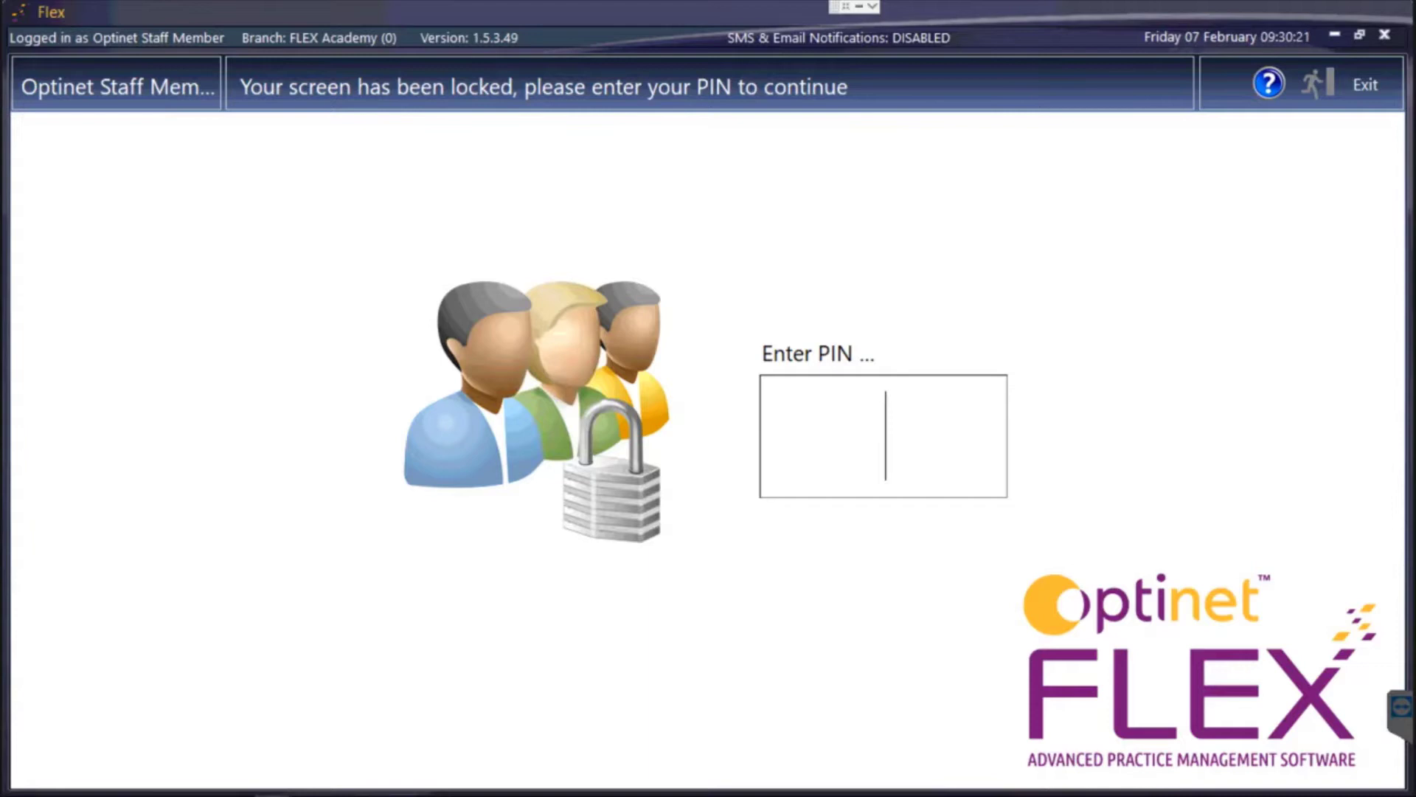
Enter the user PIN to unlock Optinet Flex and show the patient's Record tab.
type("1234")
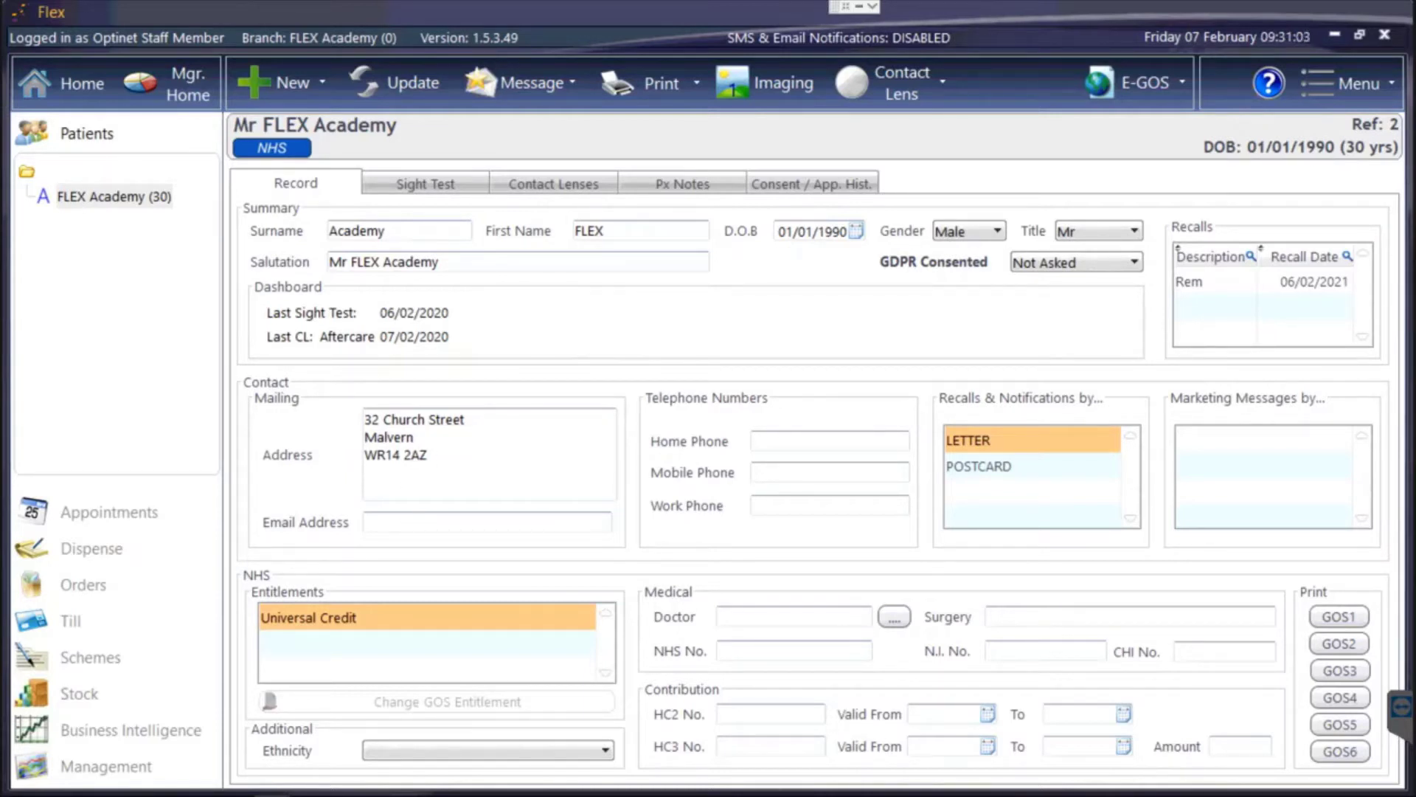
Start a new NHS England GOS1 eGOS claim, choosing to select a sight test first.
left_click(1116, 99)
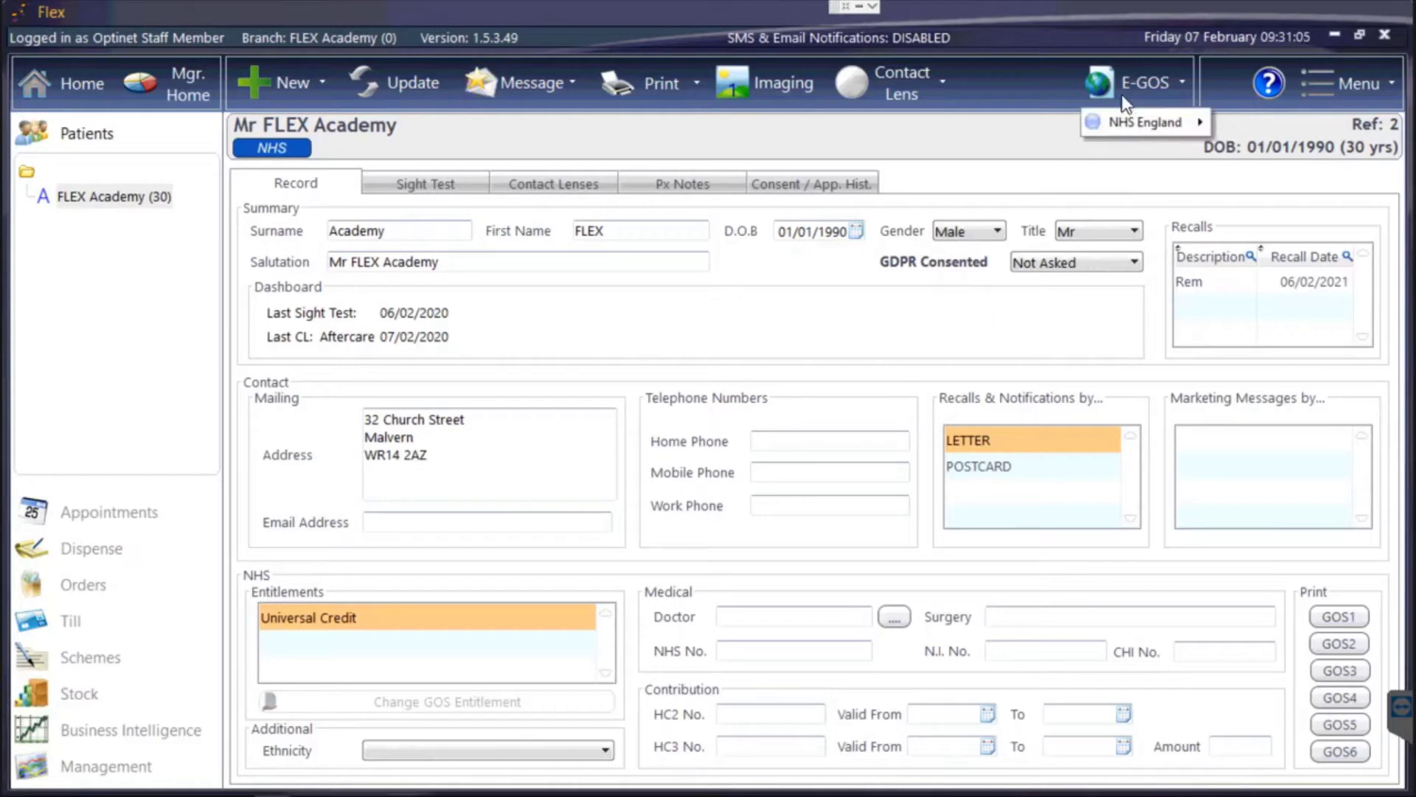
mouse_move(1128, 127)
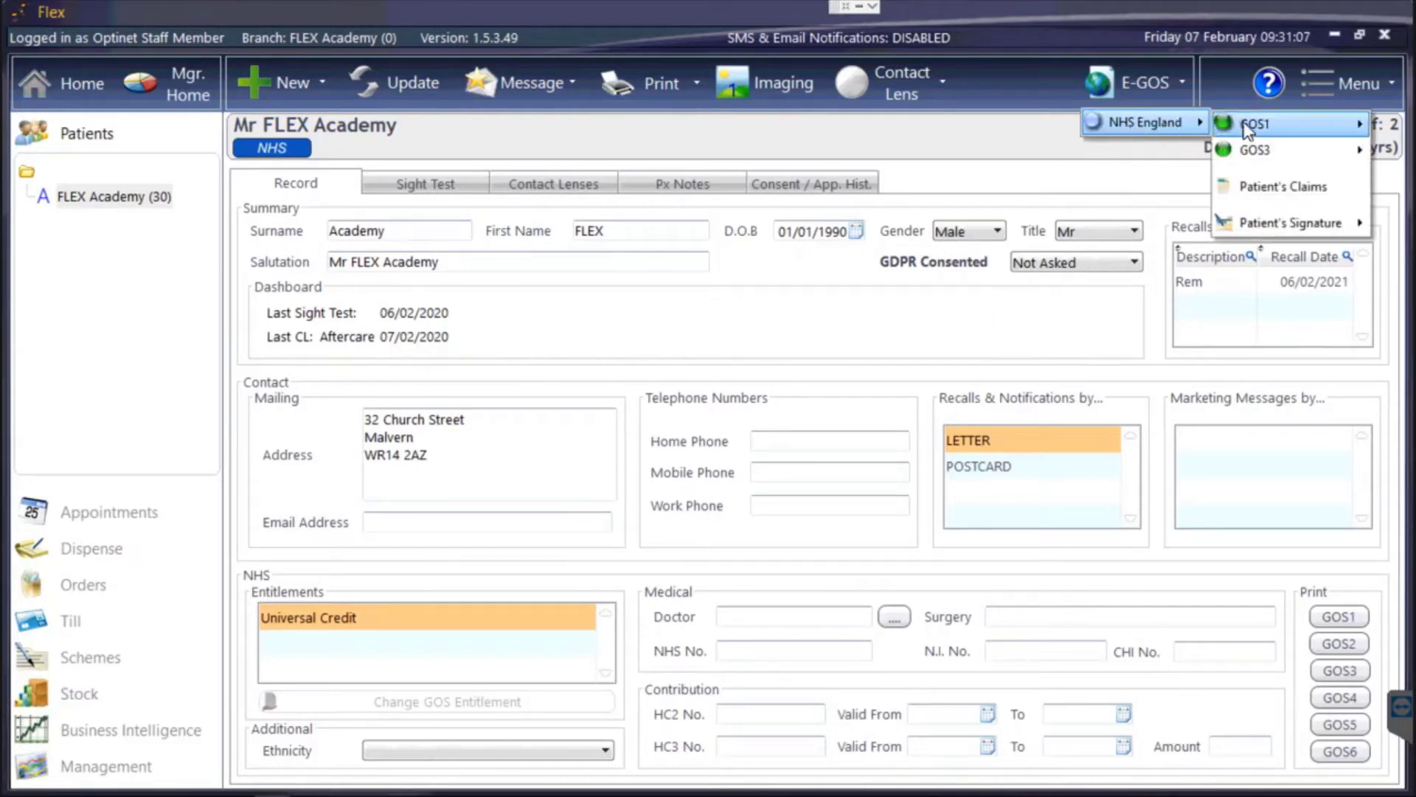
mouse_move(1246, 131)
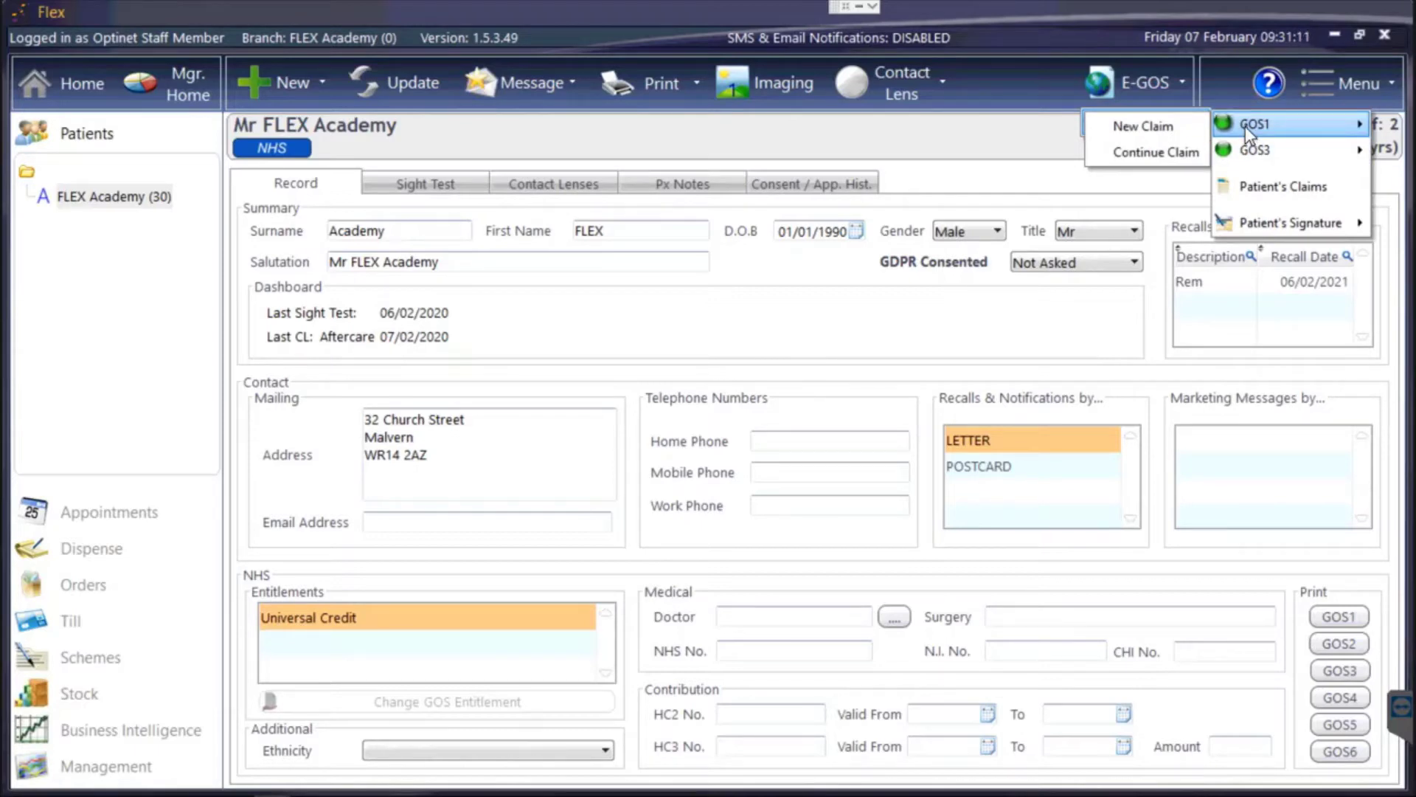
left_click(1176, 122)
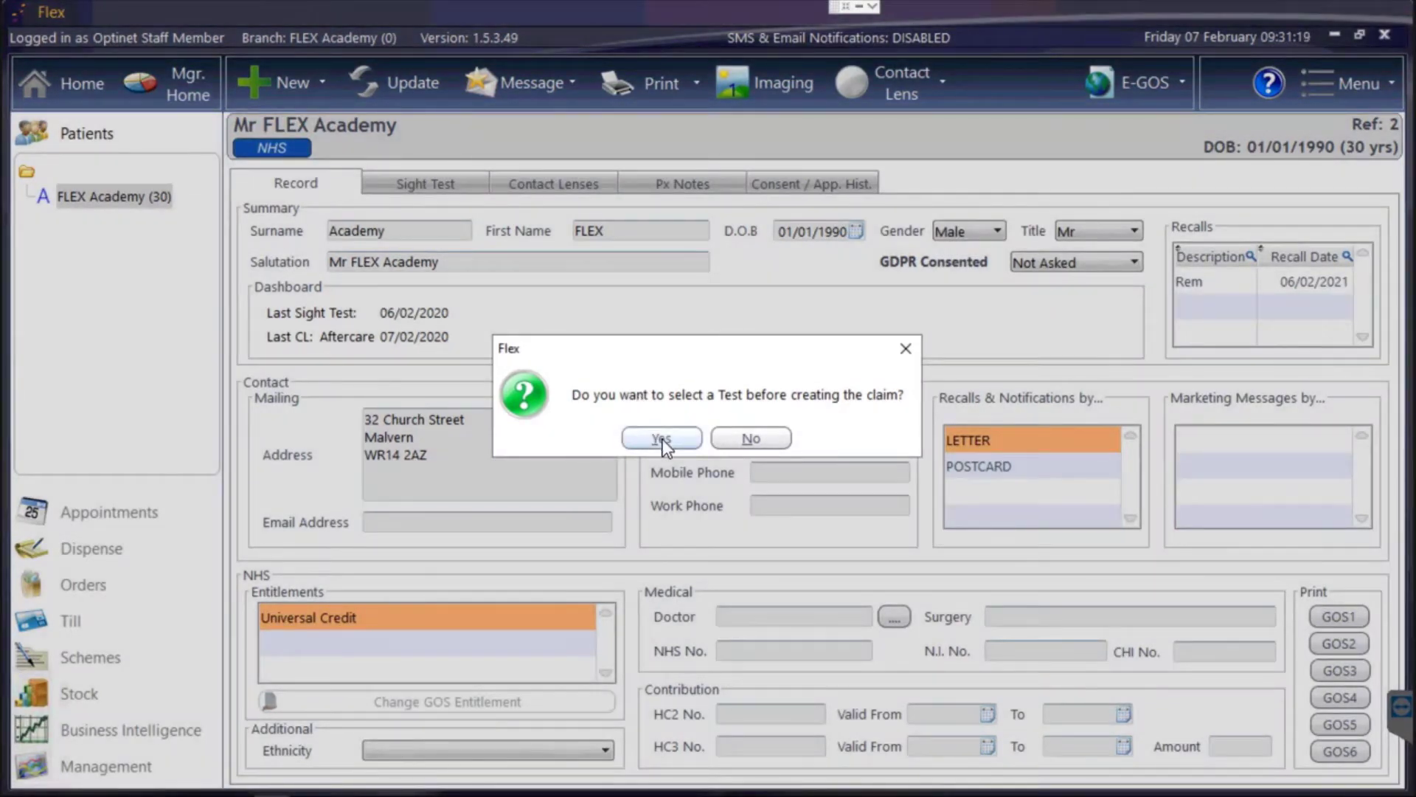
left_click(662, 440)
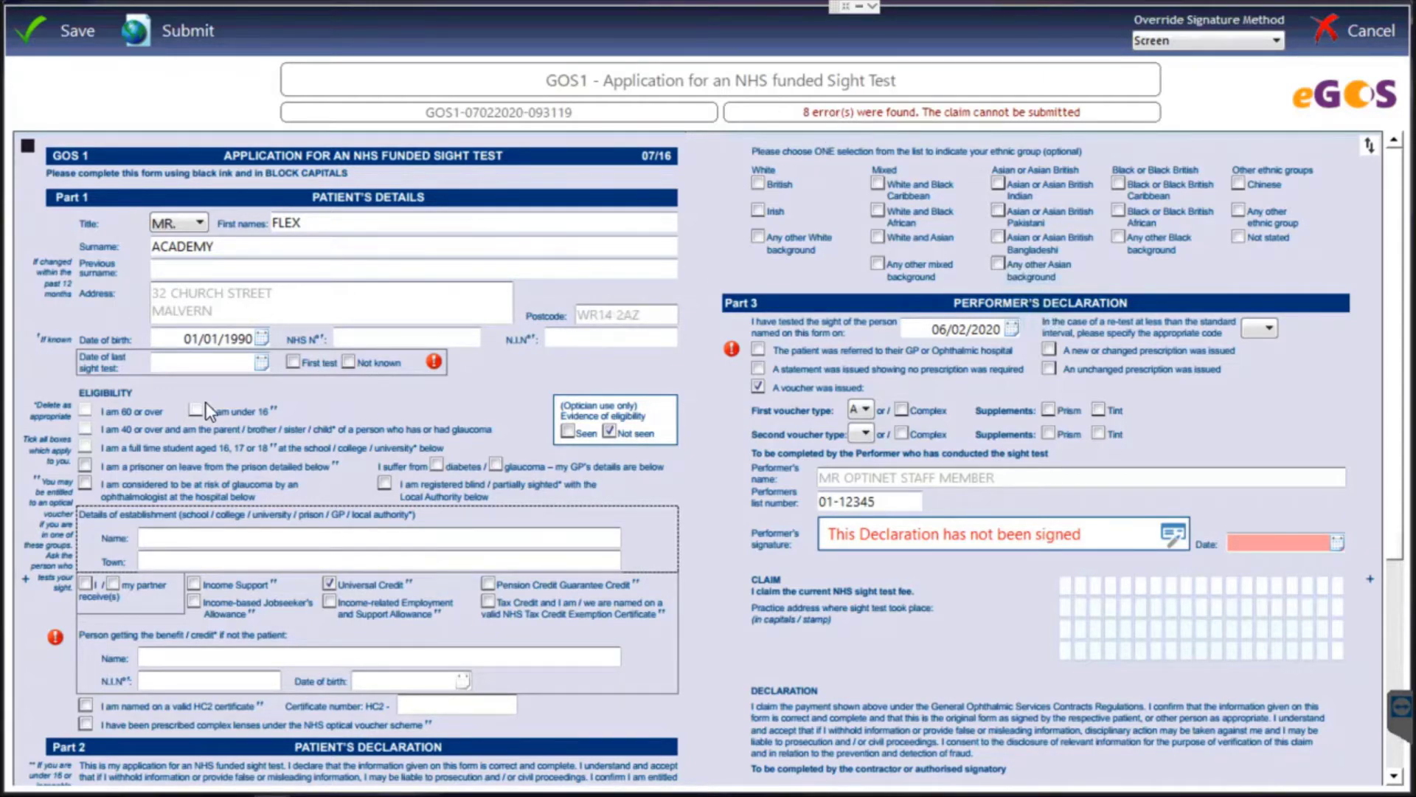
Tick First test, 'I receive(s)', 'referred to their GP' and 'I am the patient' on the GOS1 form.
left_click(294, 361)
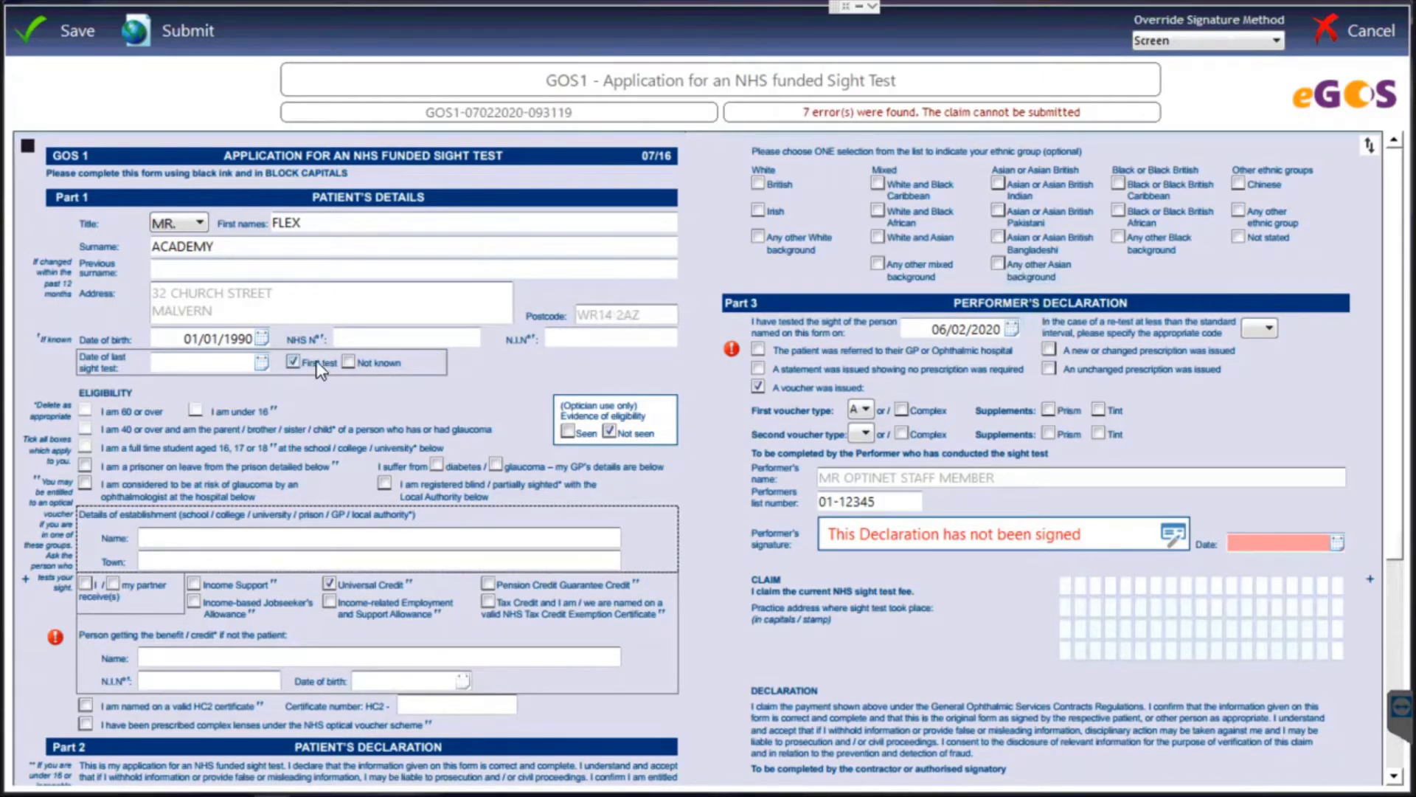
scroll(343, 389, "down", 1)
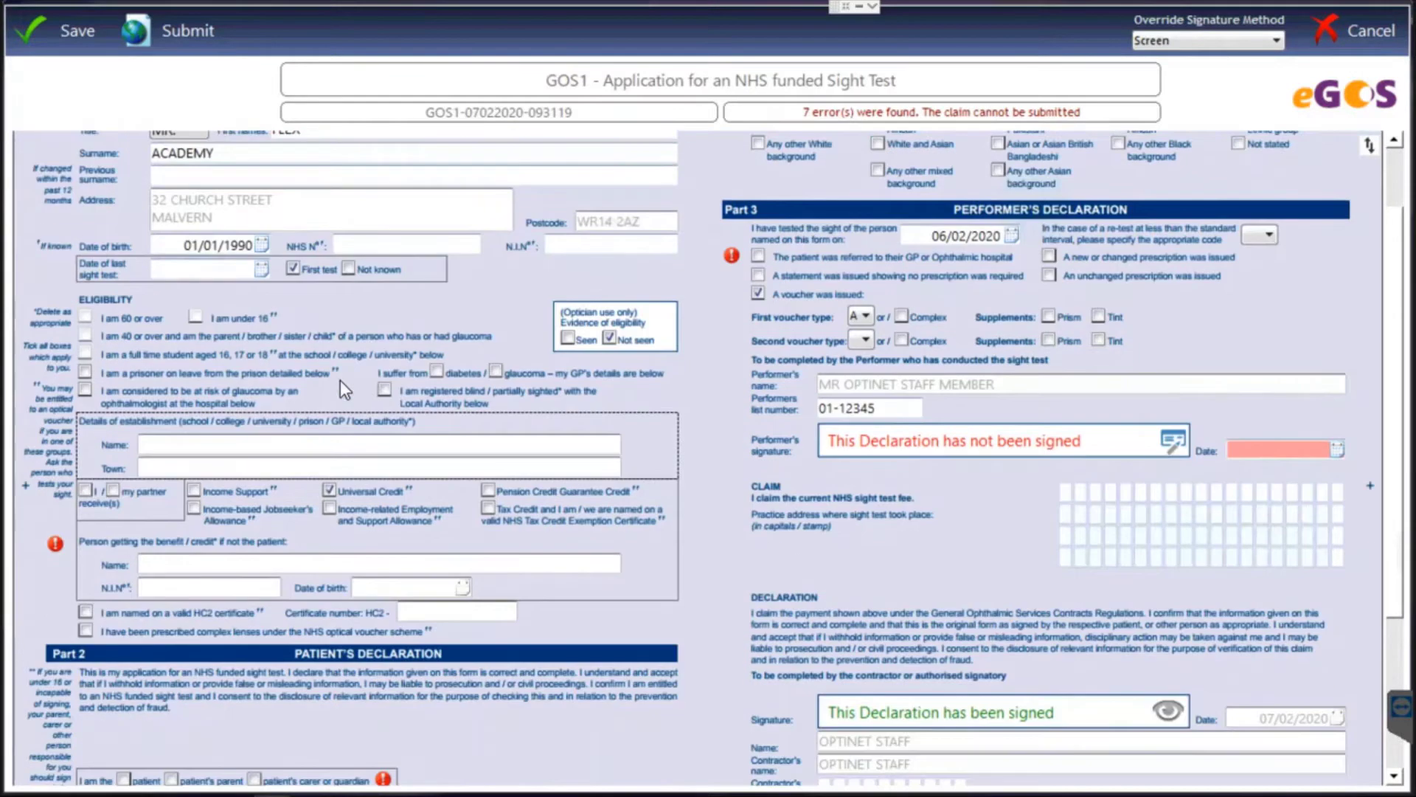
left_click(89, 491)
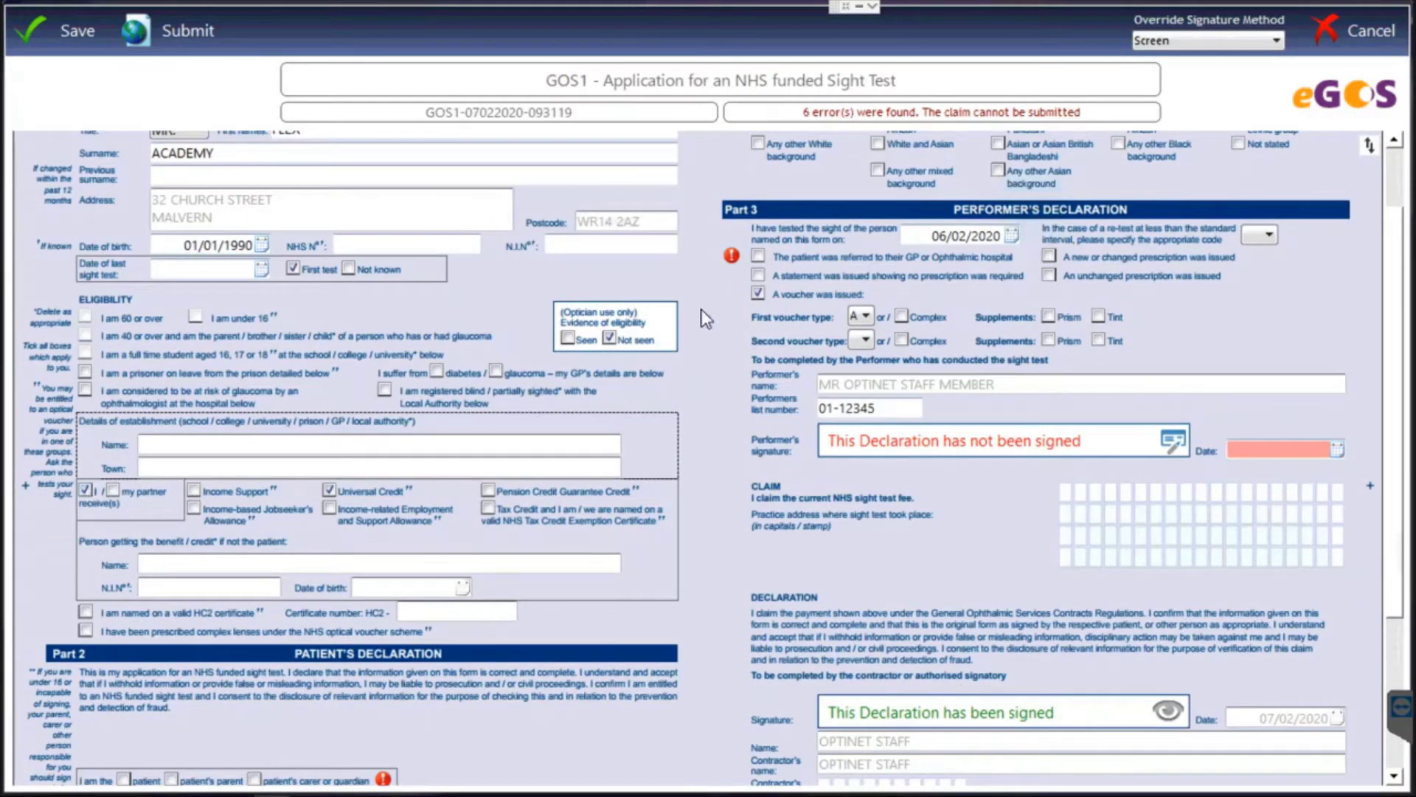
left_click(759, 255)
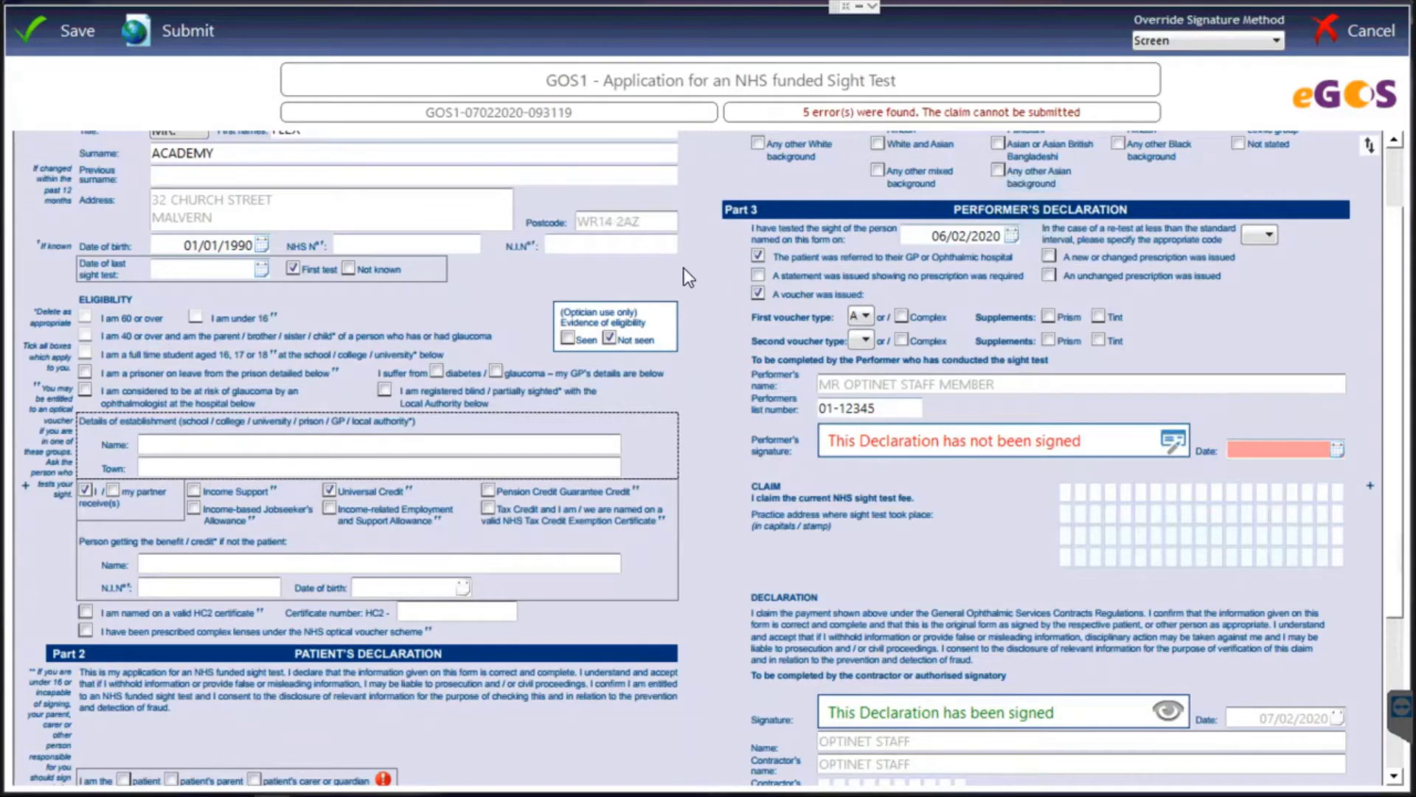
scroll(683, 276, "up", 2)
scroll(644, 334, "down", 3)
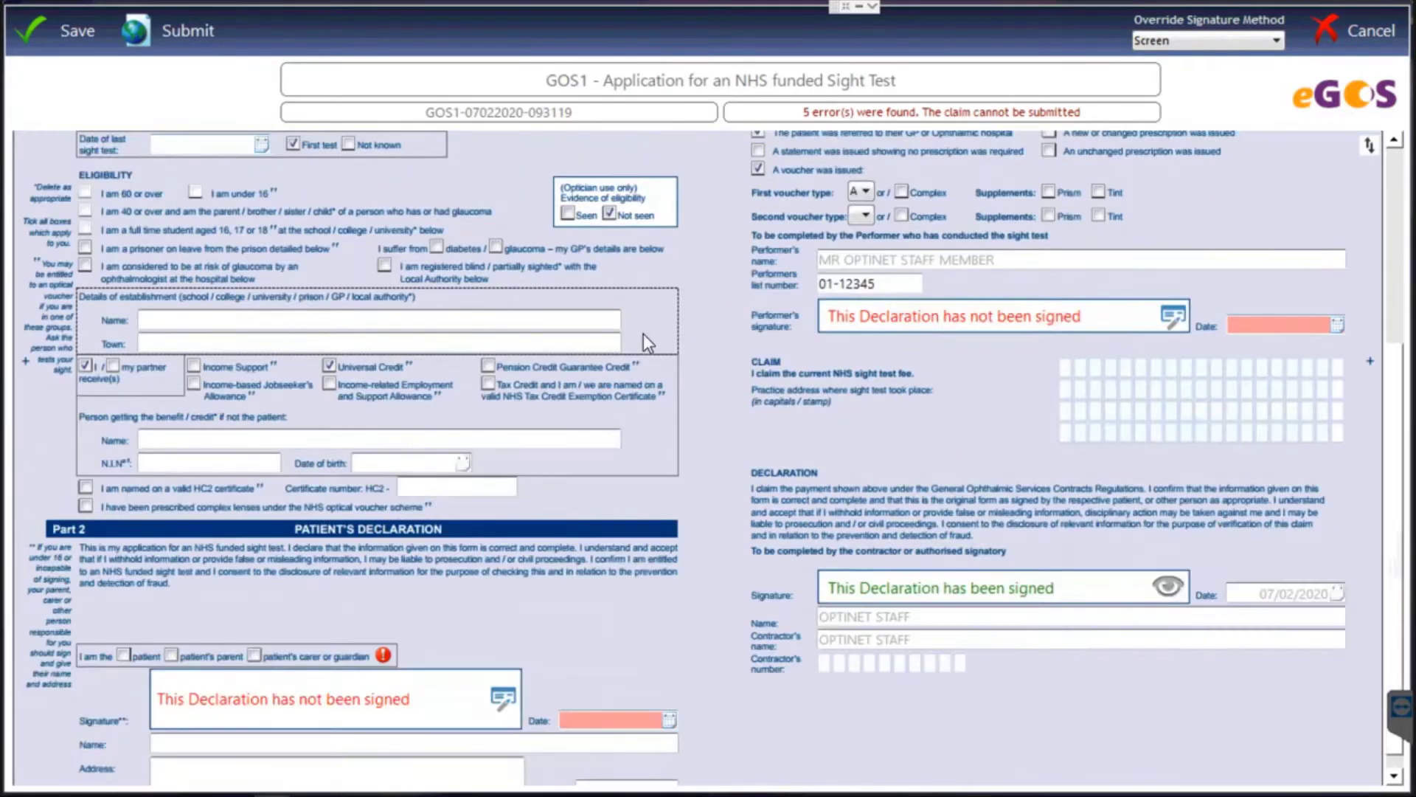
scroll(644, 333, "down", 3)
left_click(123, 543)
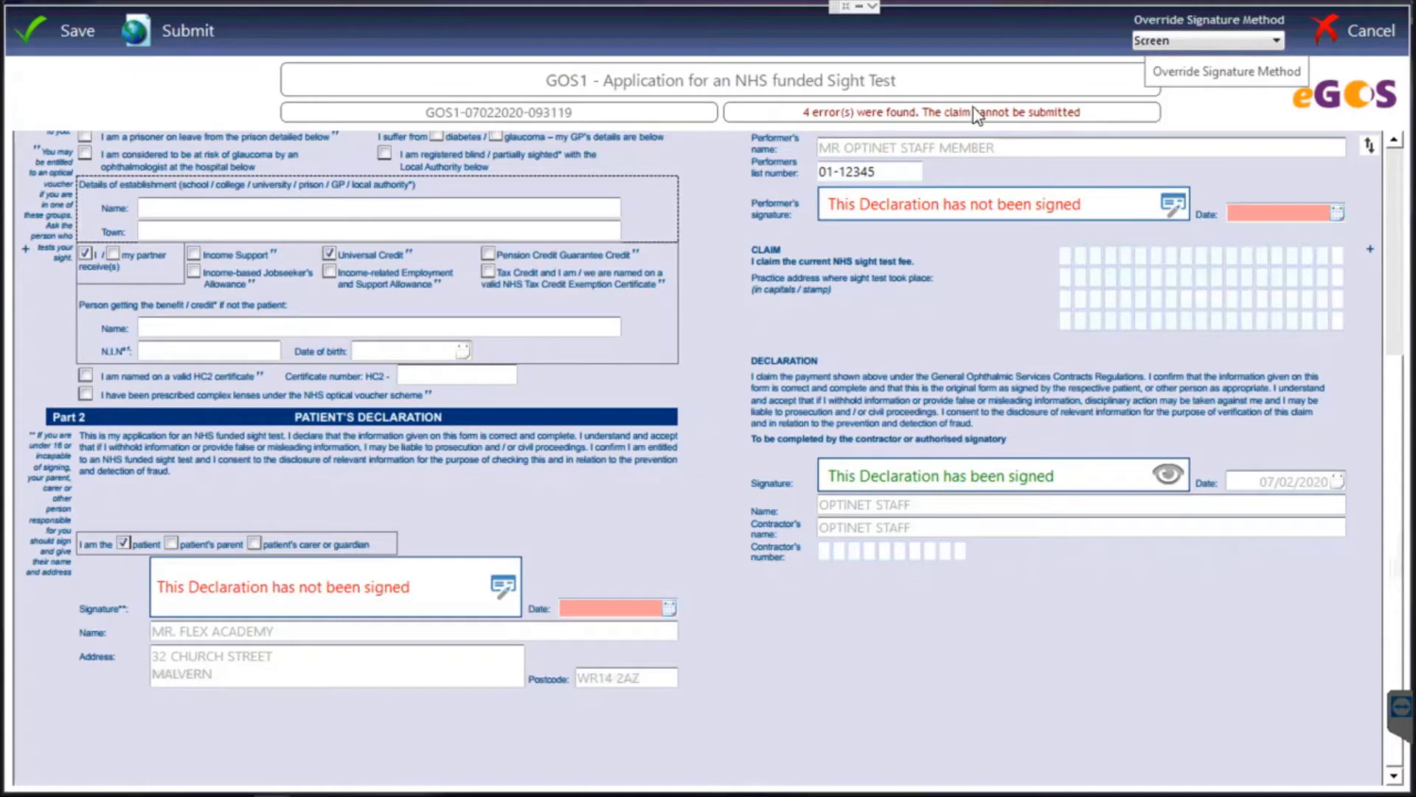
Draw and accept the patient's signature on the Part 2 declaration, dated 07/02/2020.
left_click(504, 588)
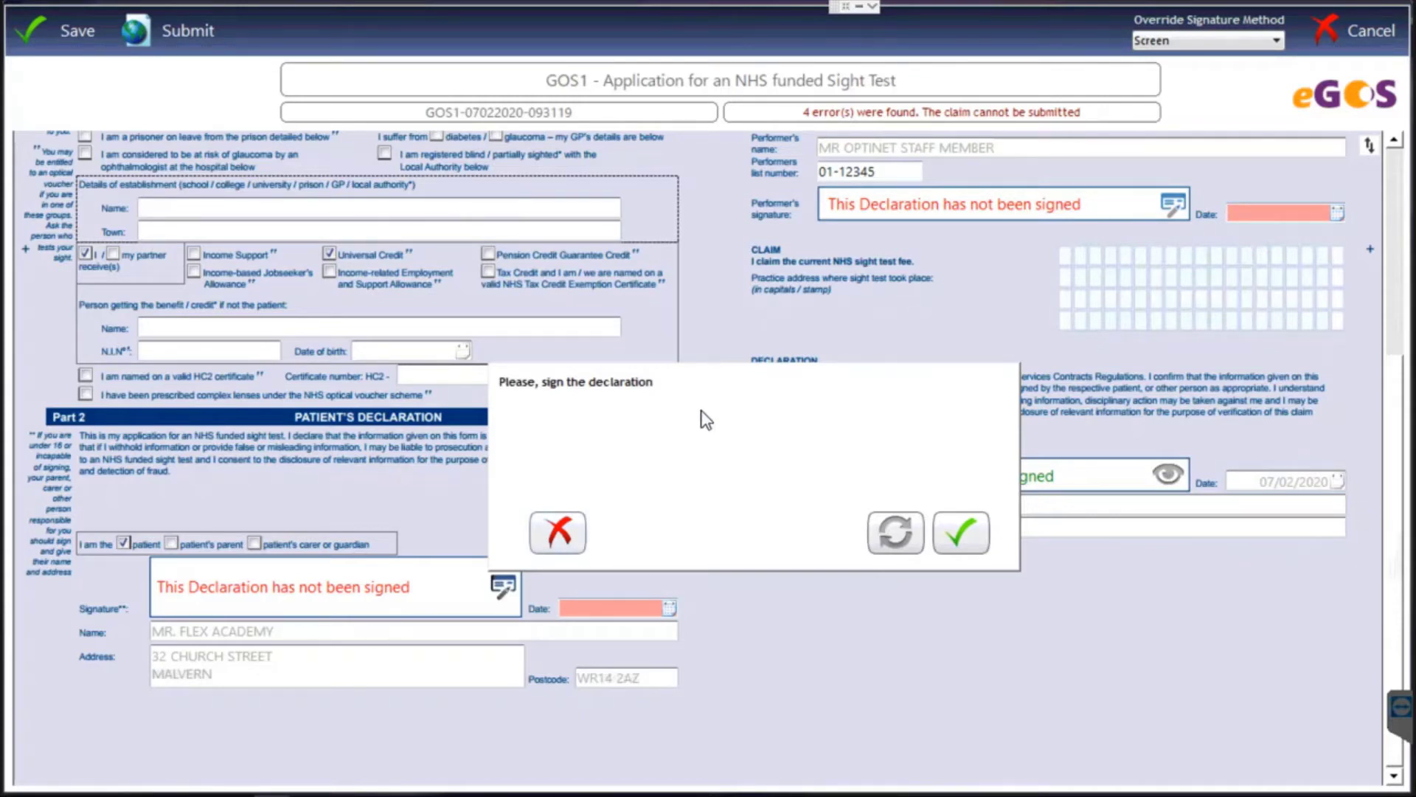
left_click_drag(719, 418, 776, 411)
left_click_drag(699, 480, 863, 461)
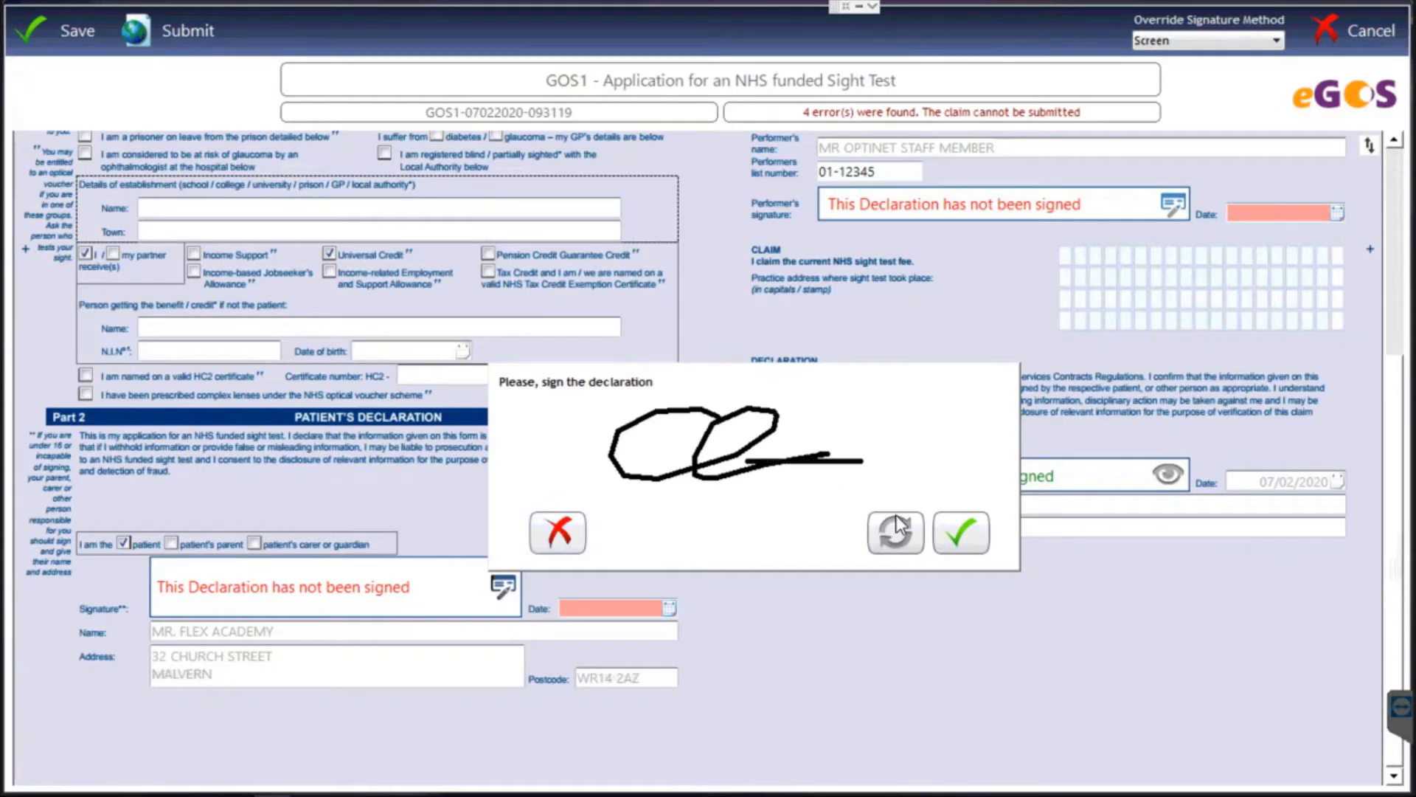
key("Return")
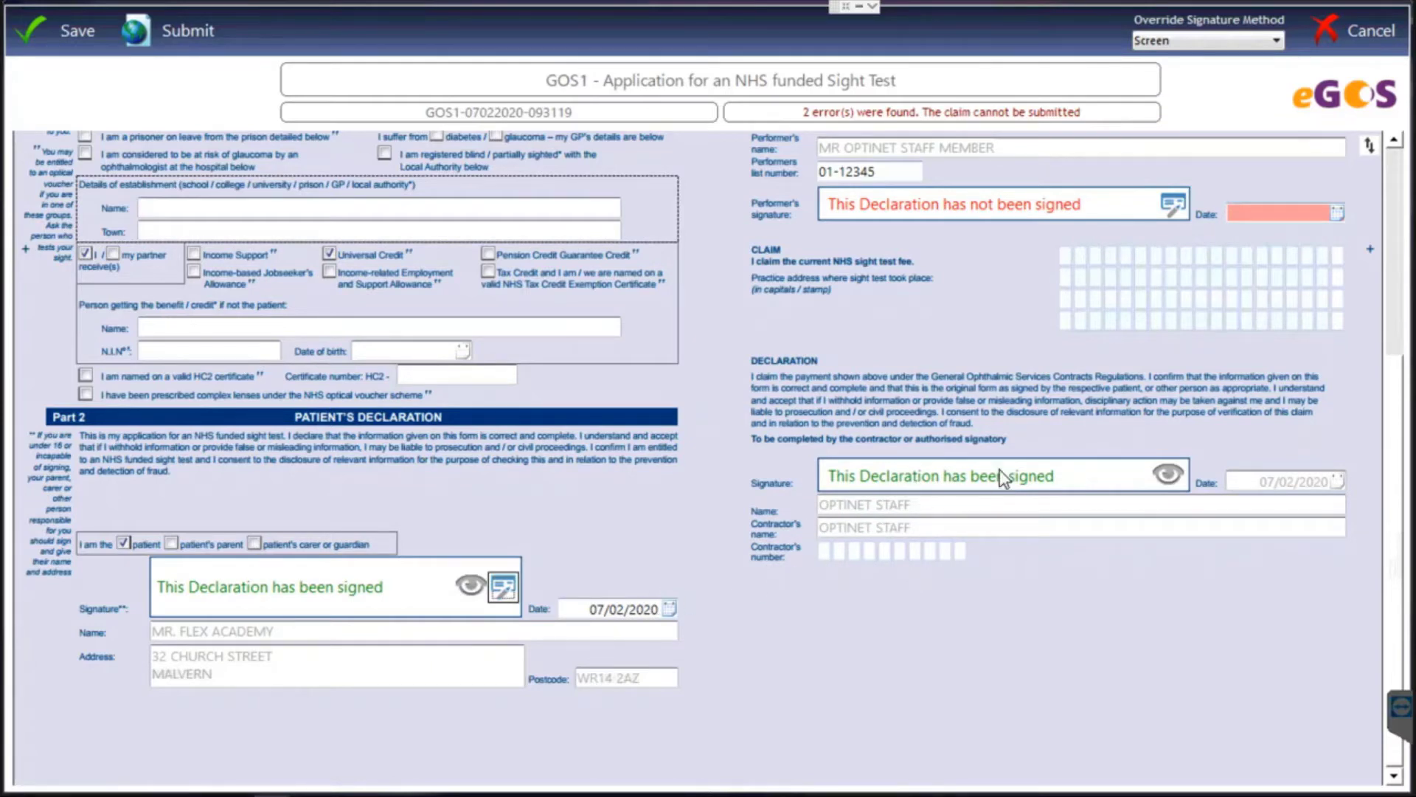
Draw and accept the performer's signature on Part 3, clearing the form's last errors.
scroll(949, 439, "up", 4)
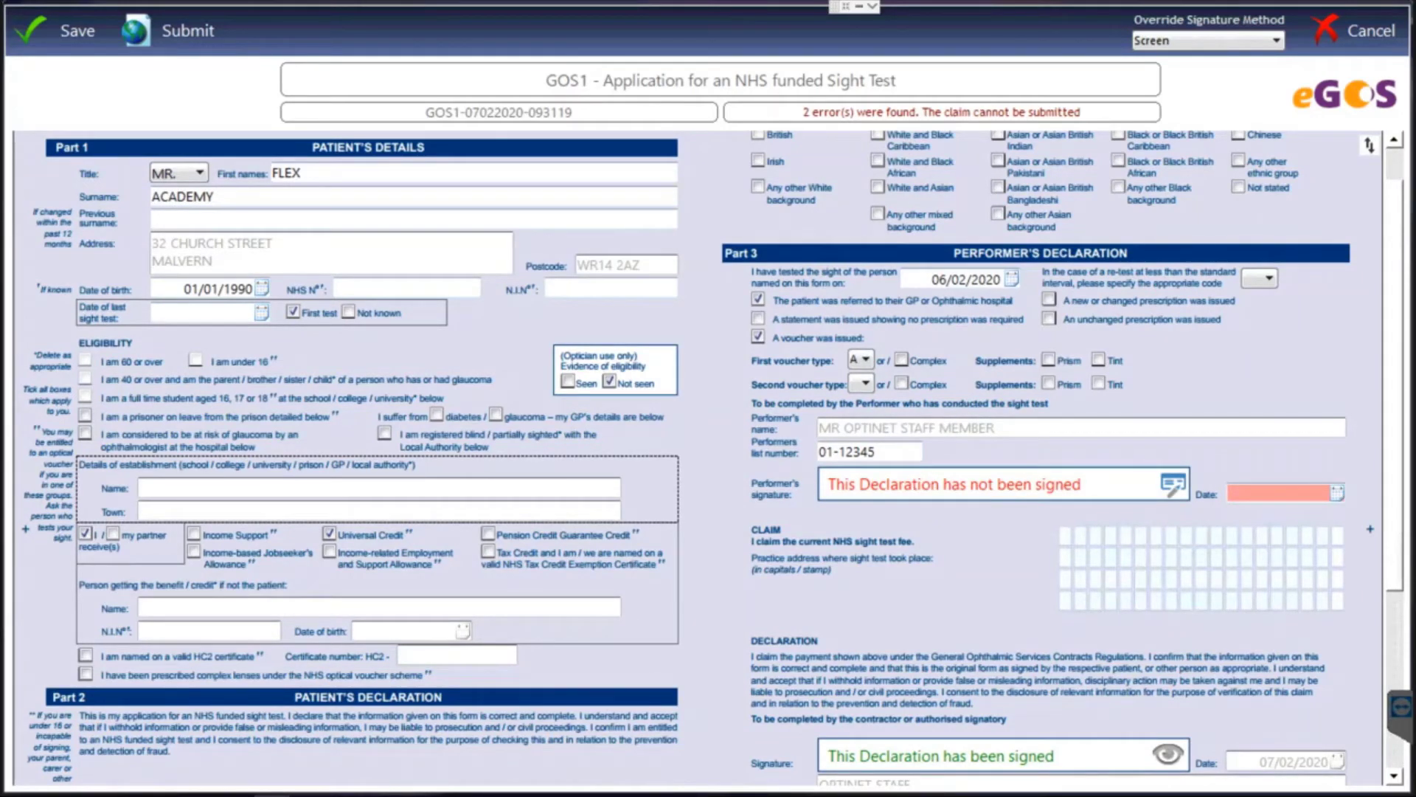
left_click(1172, 483)
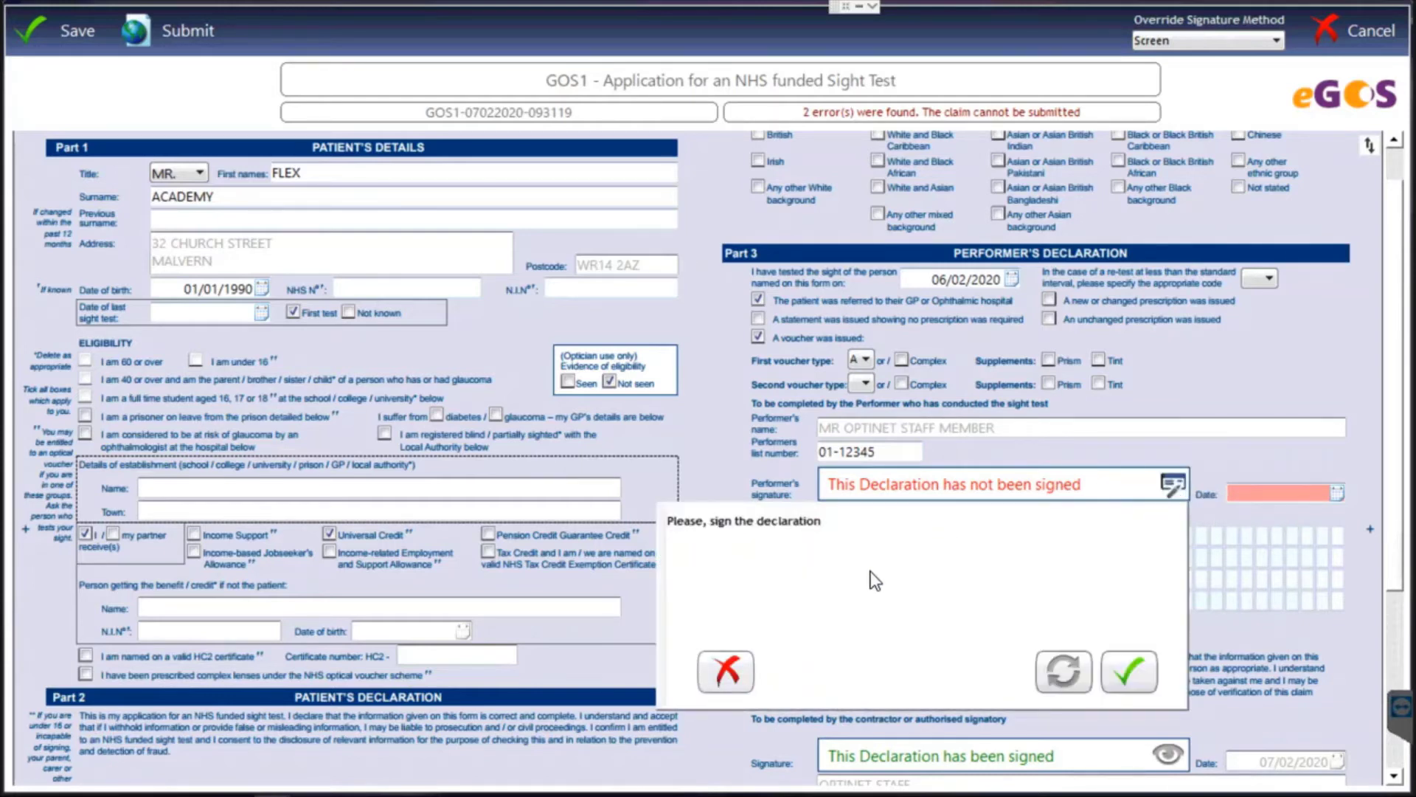
left_click_drag(777, 571, 1090, 575)
left_click_drag(902, 541, 898, 631)
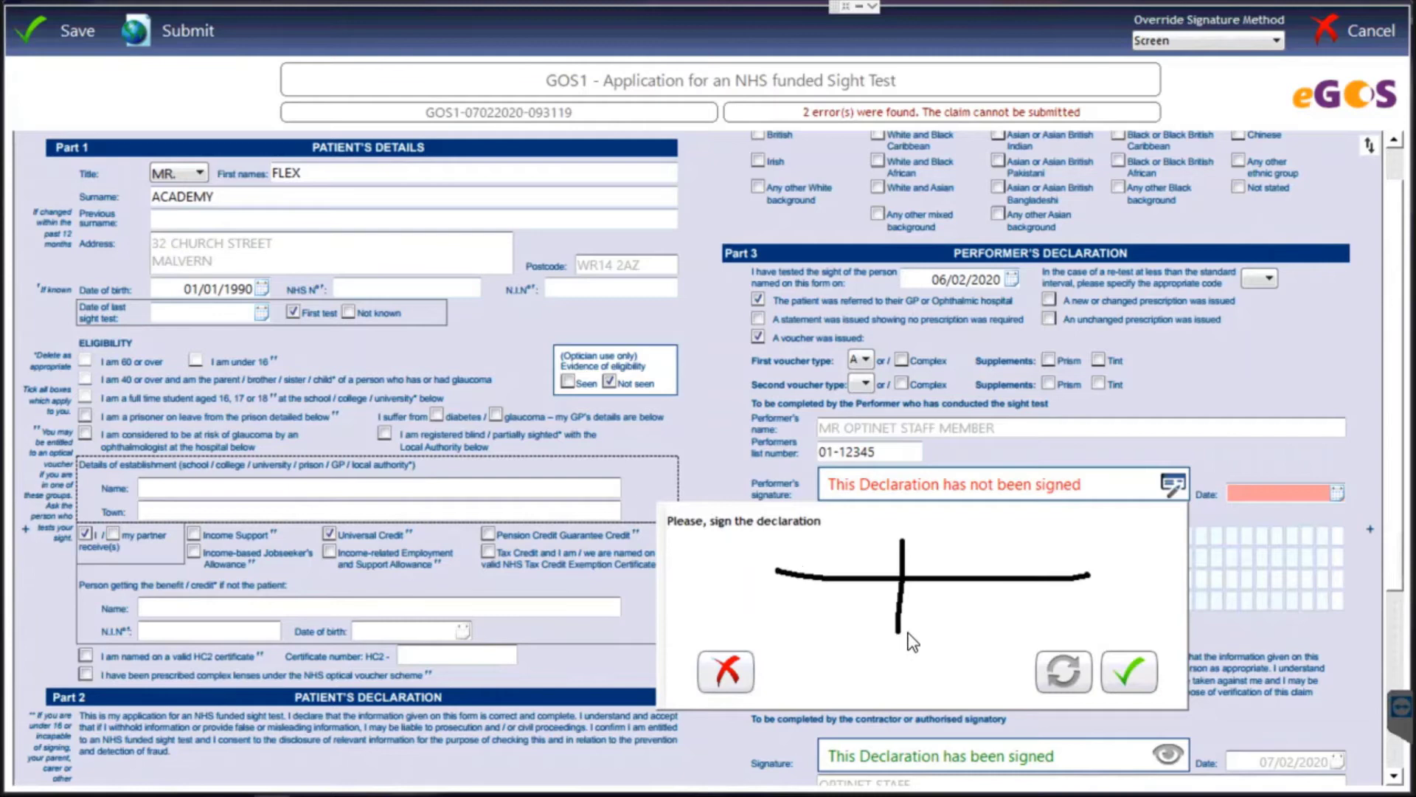
left_click(1126, 677)
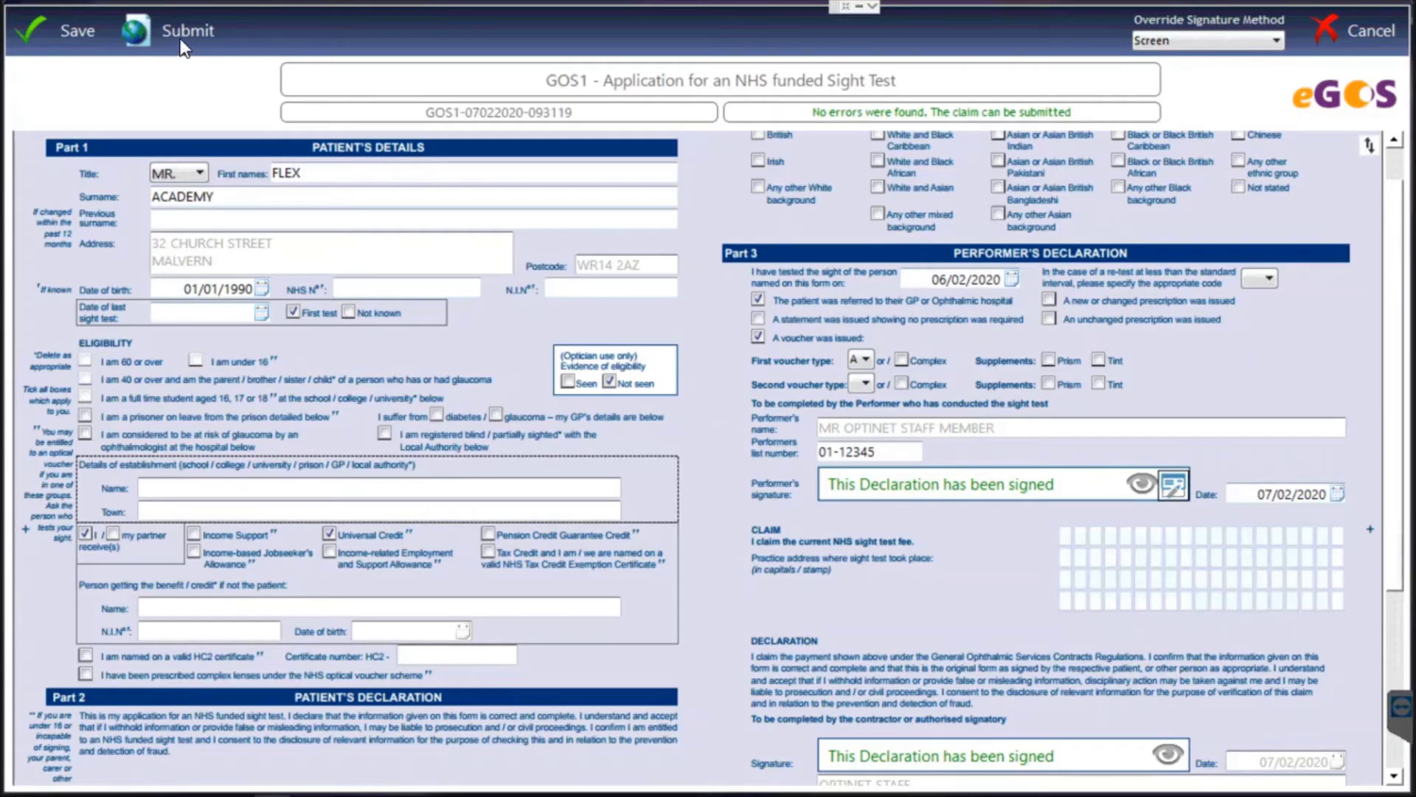
Save and exit the GOS1 claim, then confirm it shows Ready For Claim under Continue Claim.
left_click(67, 31)
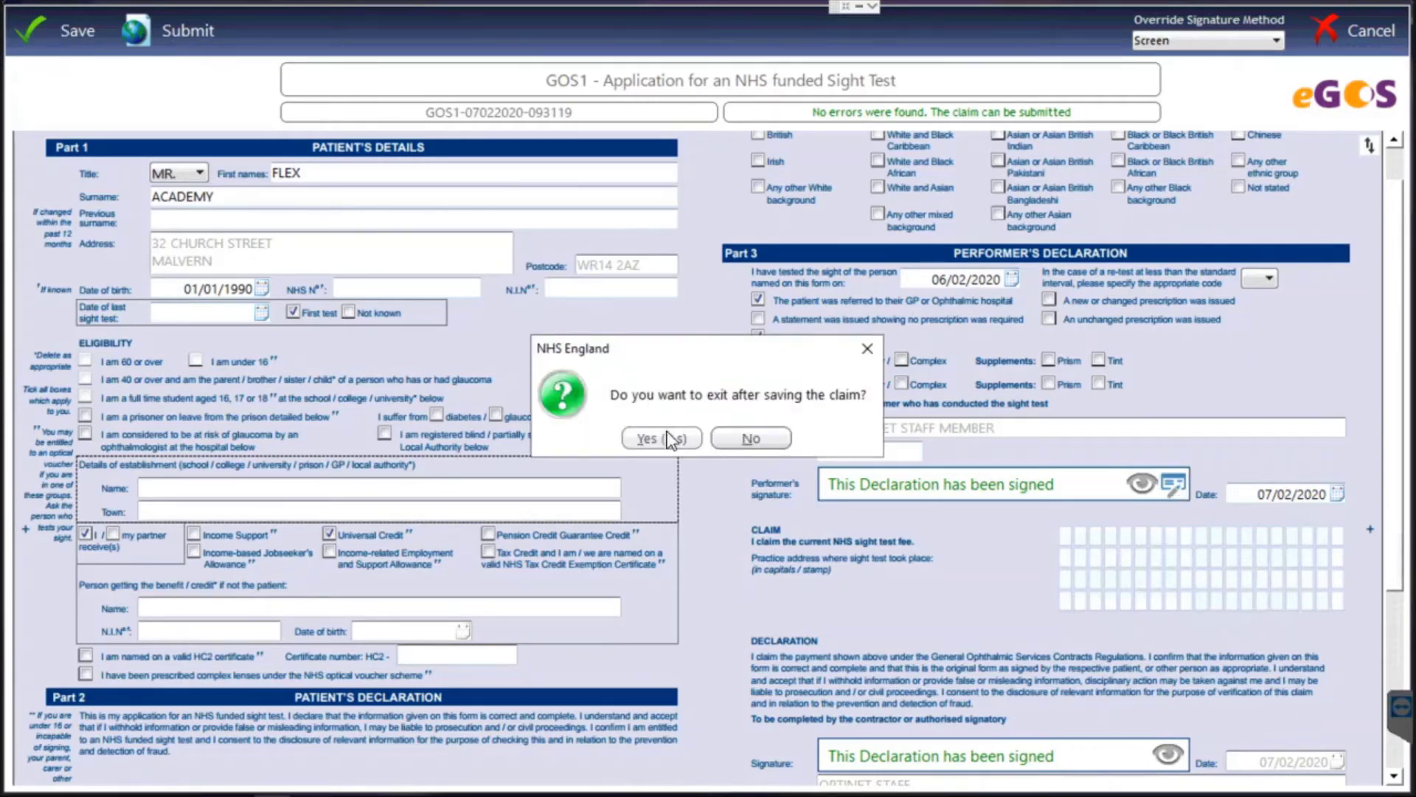
left_click(662, 438)
left_click(1126, 78)
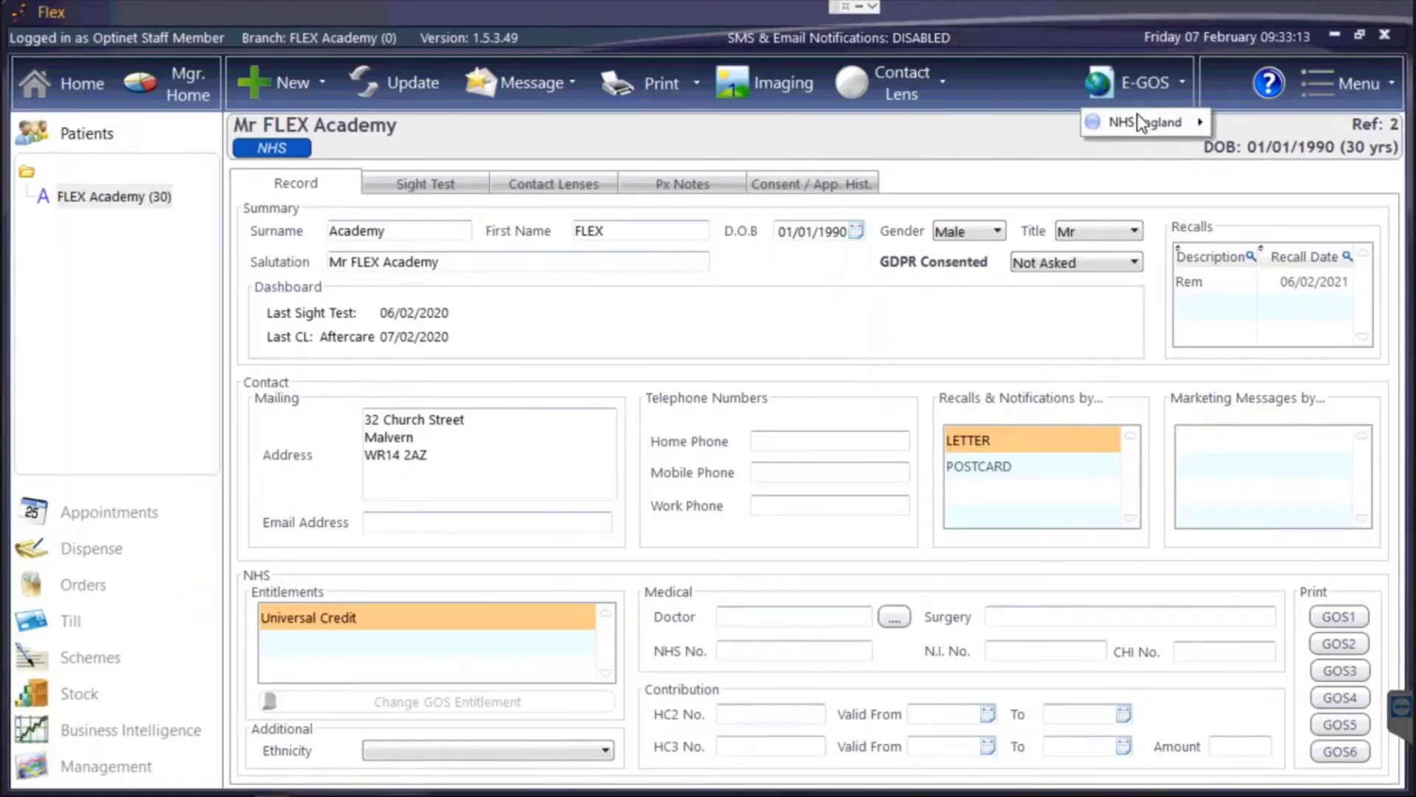
mouse_move(1163, 126)
mouse_move(1237, 120)
left_click(1153, 155)
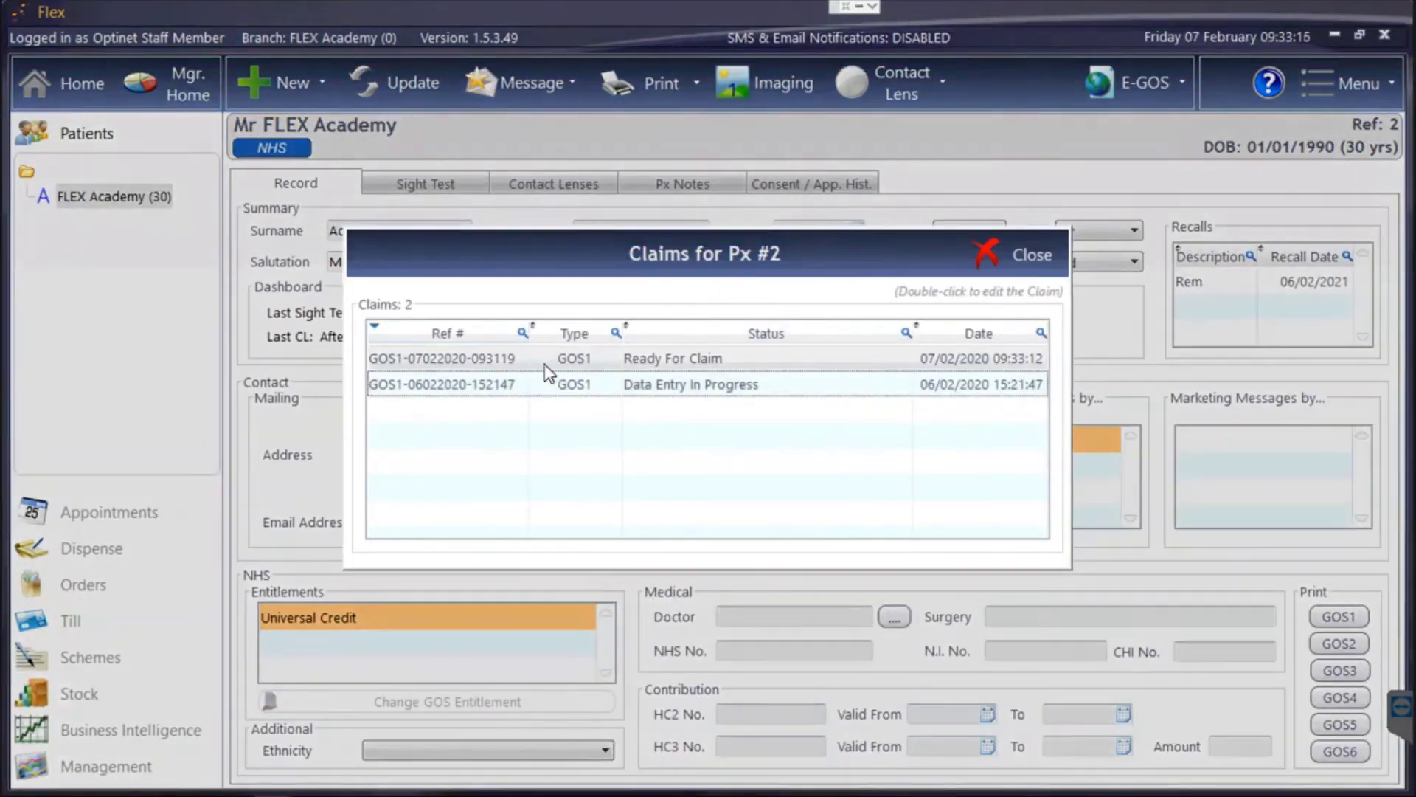
left_click(694, 358)
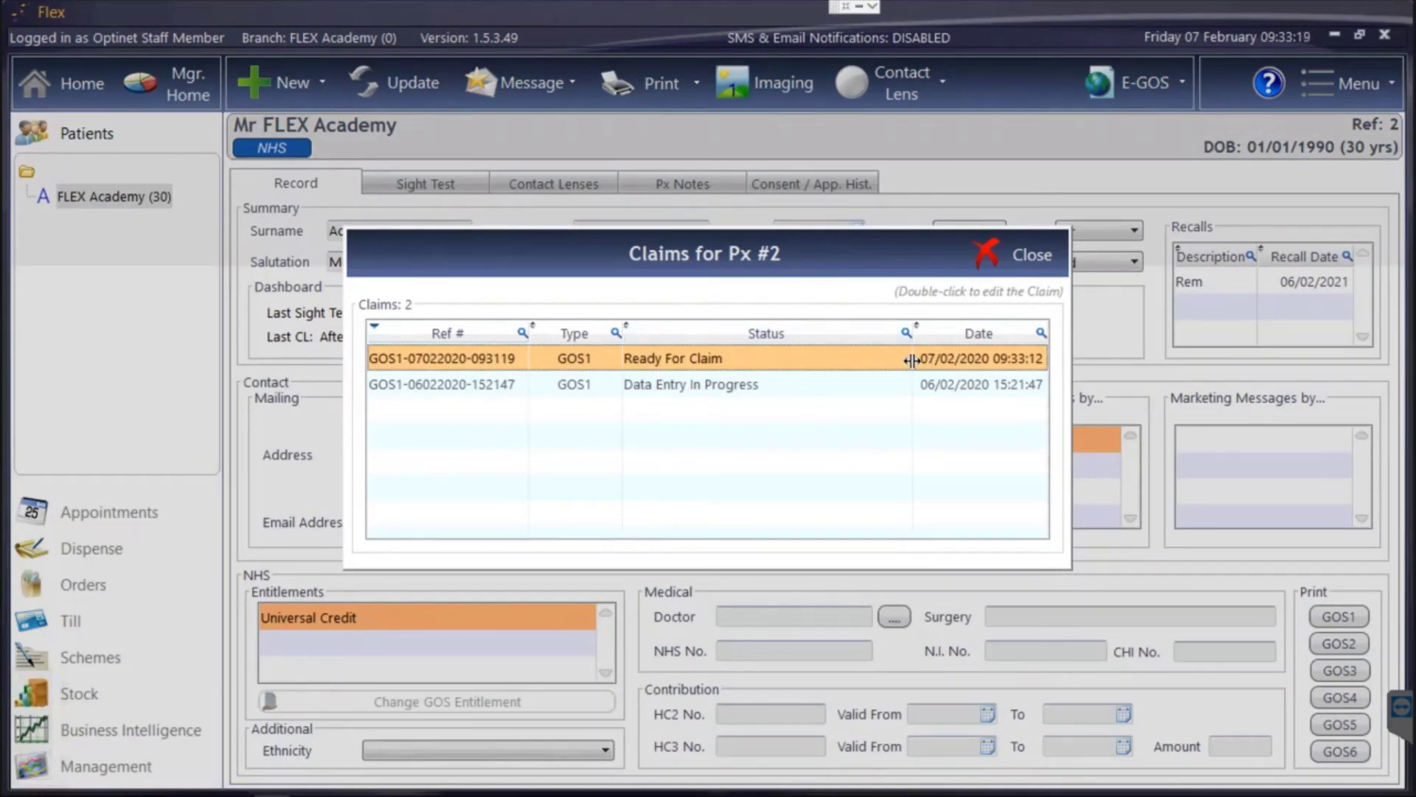
left_click(997, 255)
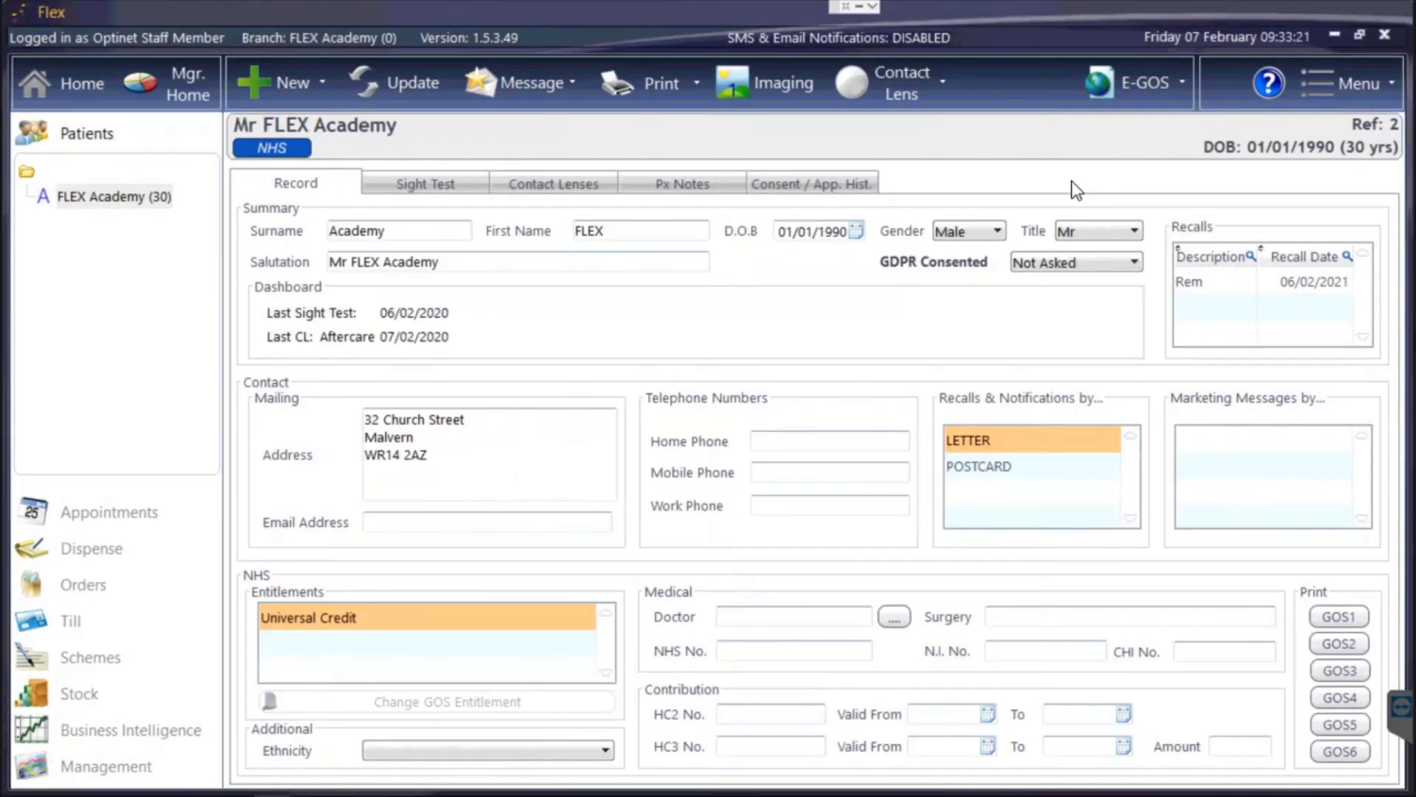
left_click(1164, 90)
mouse_move(1176, 126)
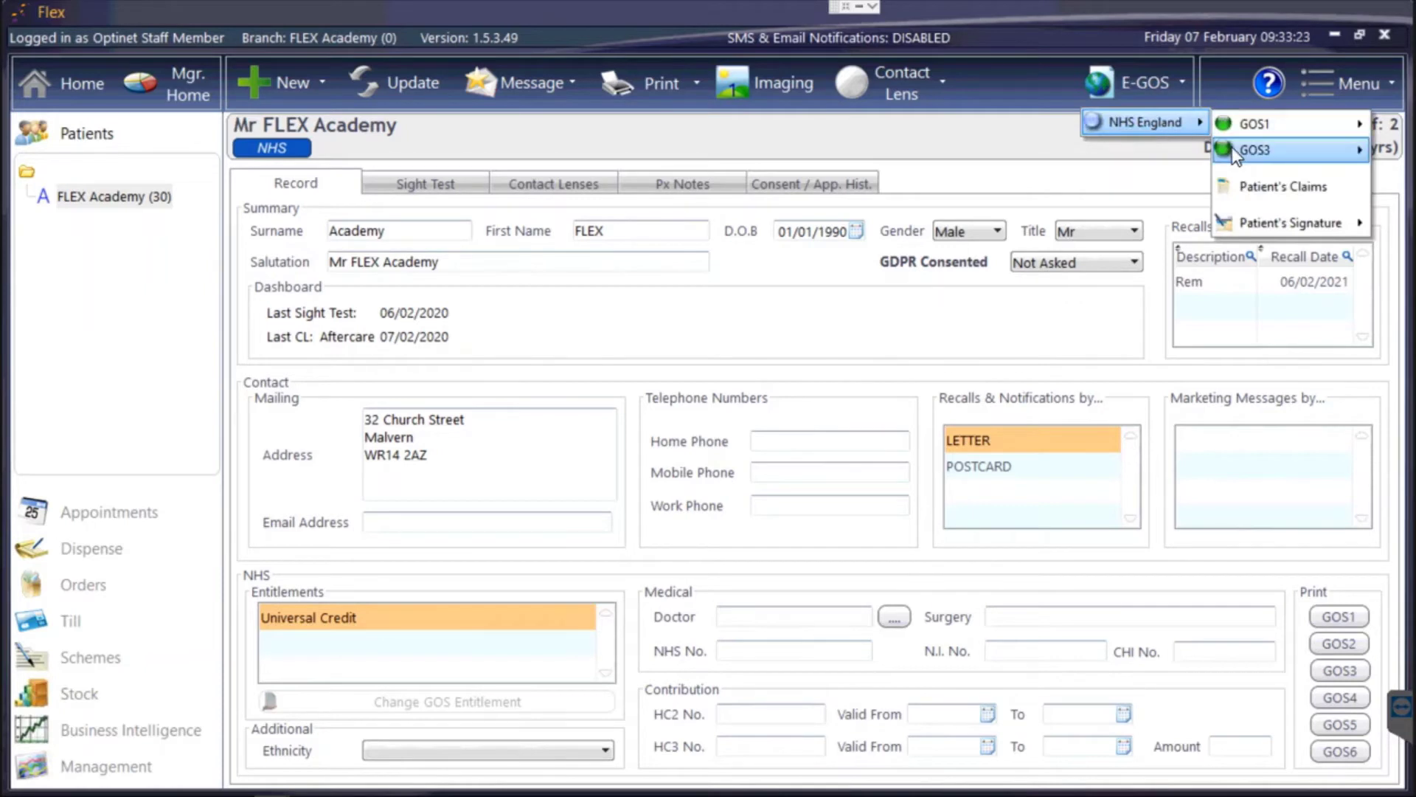
mouse_move(1232, 147)
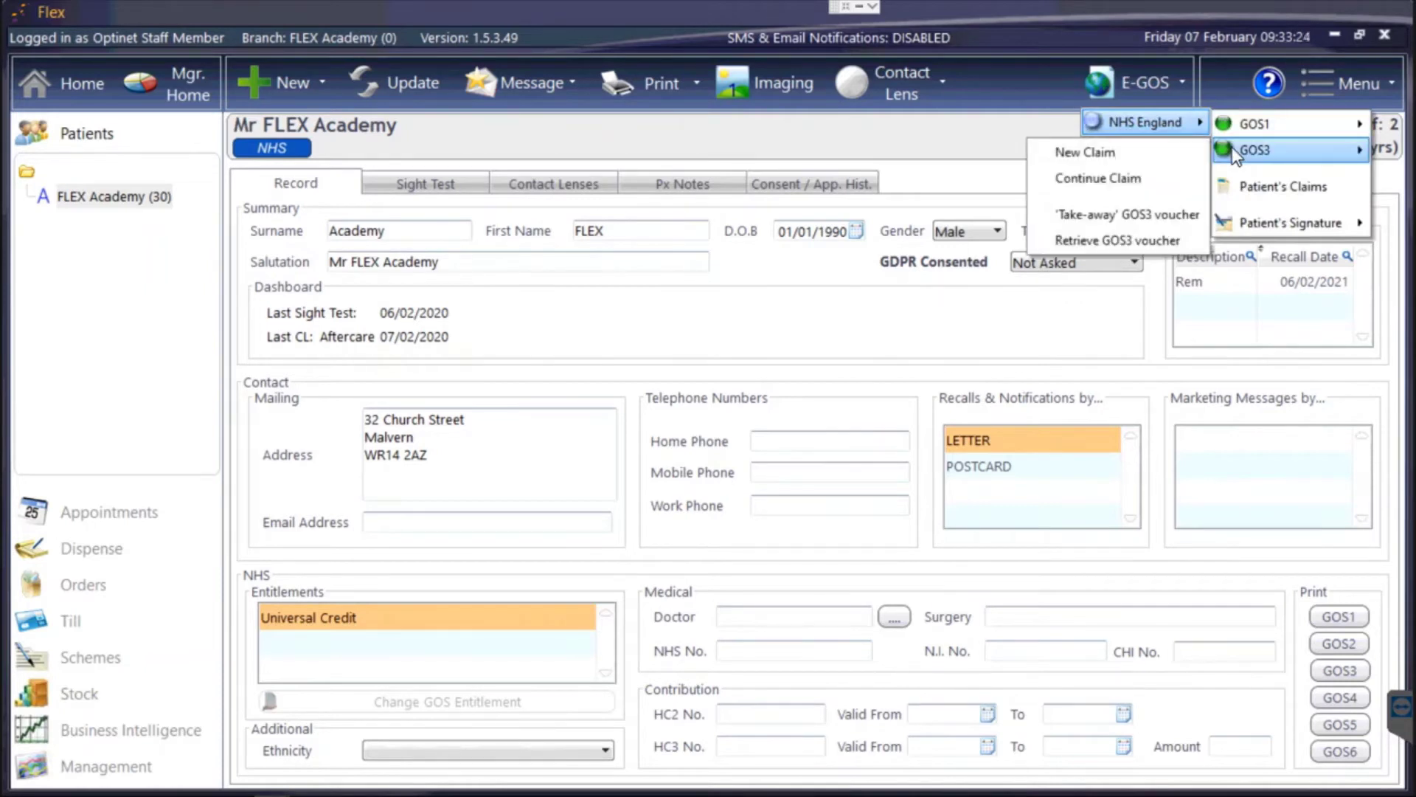
left_click(1158, 149)
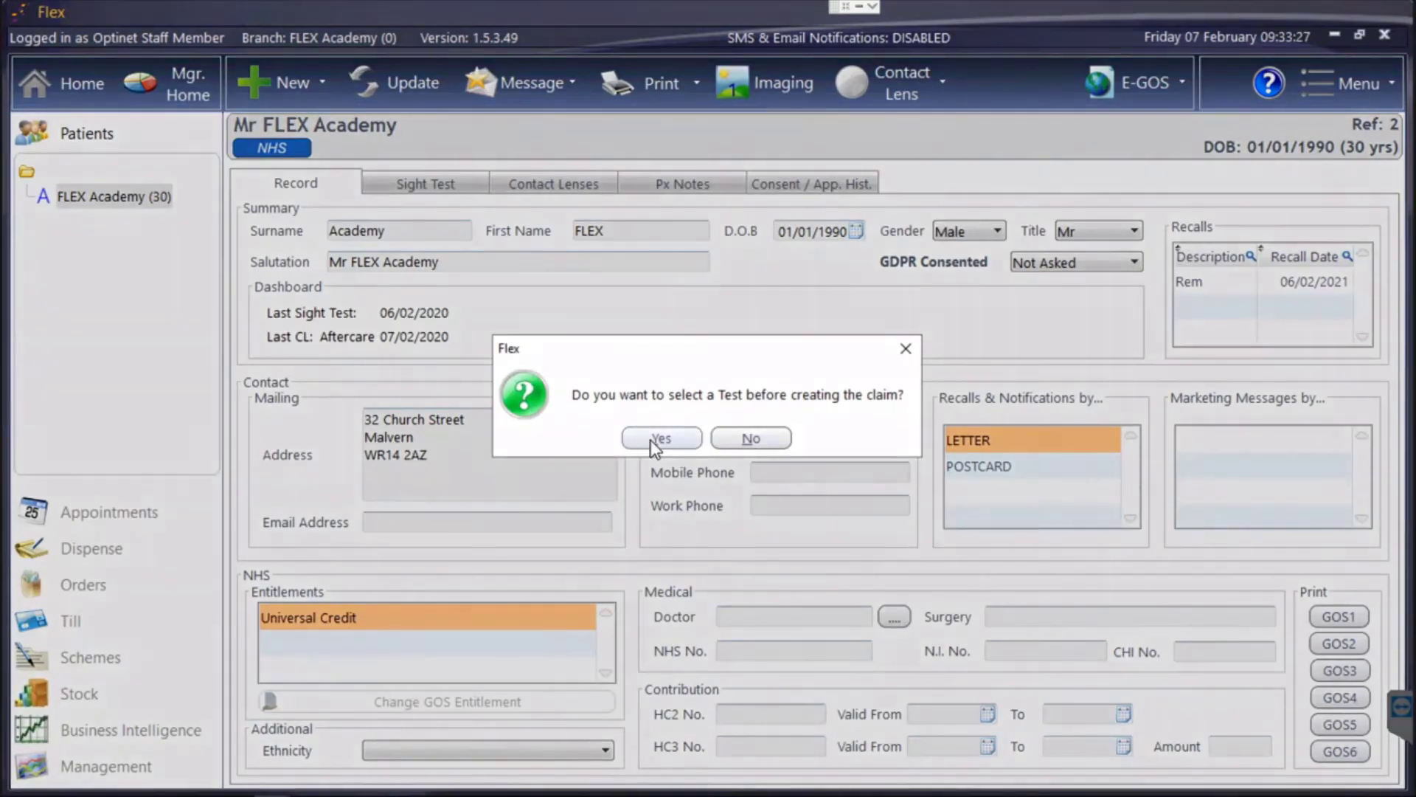
left_click(661, 438)
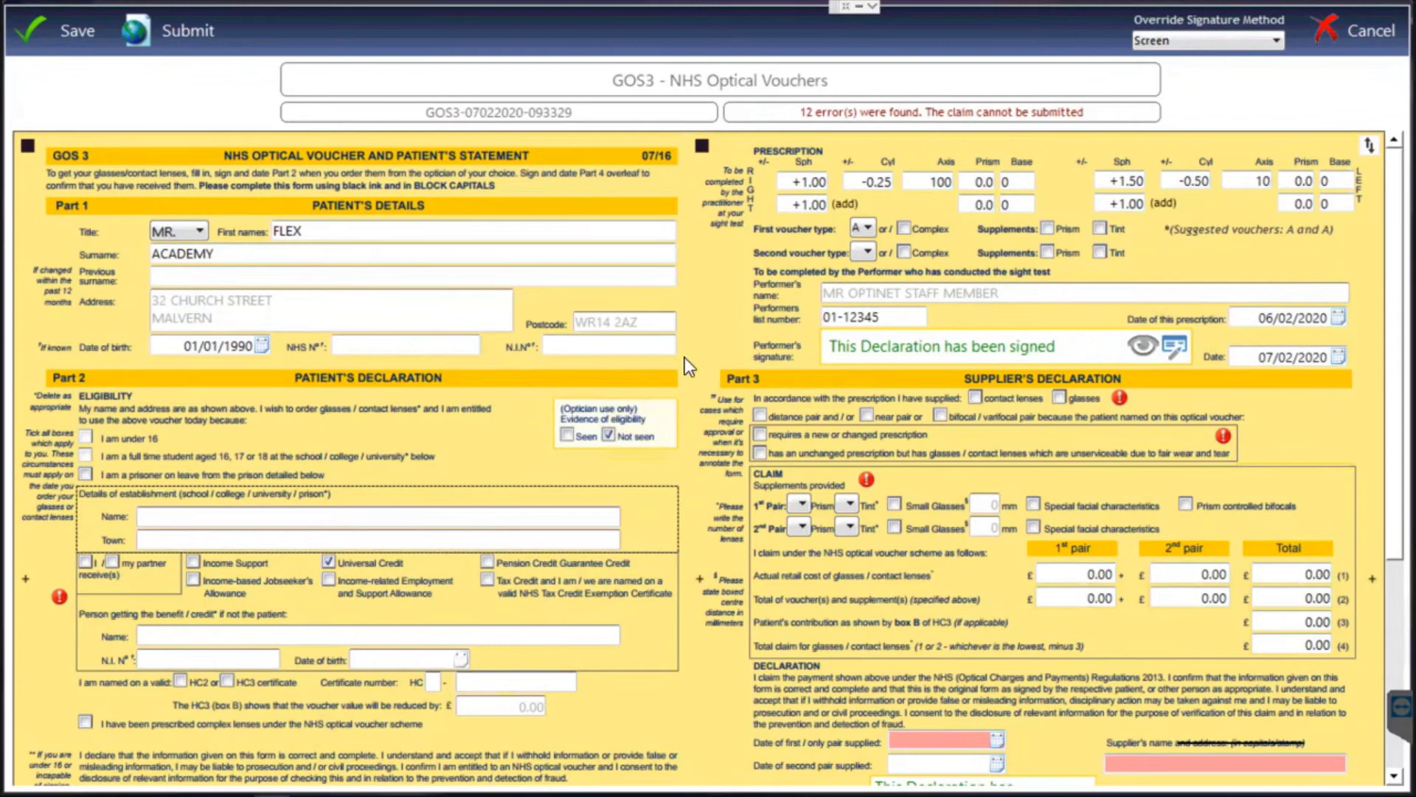
scroll(575, 406, "down", 1)
scroll(572, 400, "down", 3)
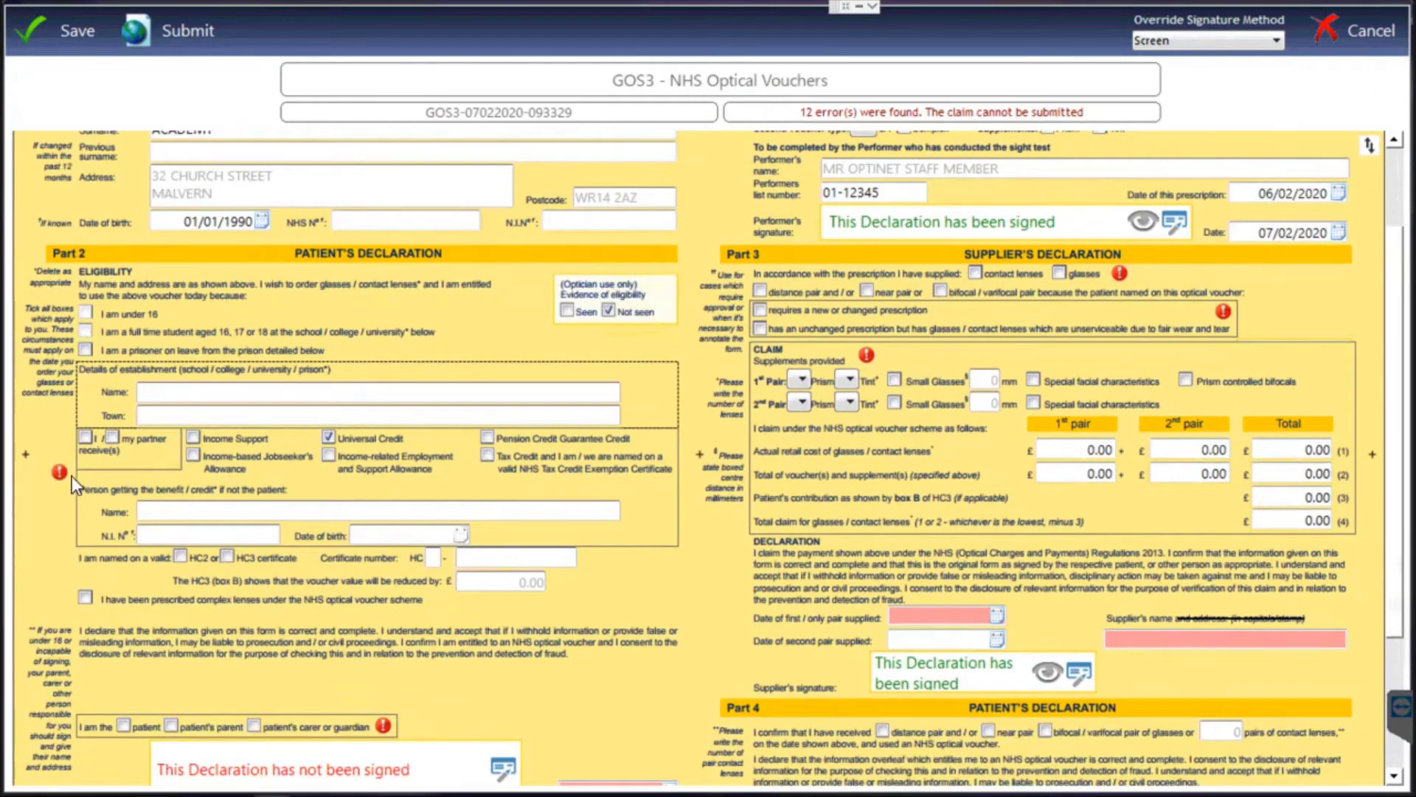
mouse_move(61, 473)
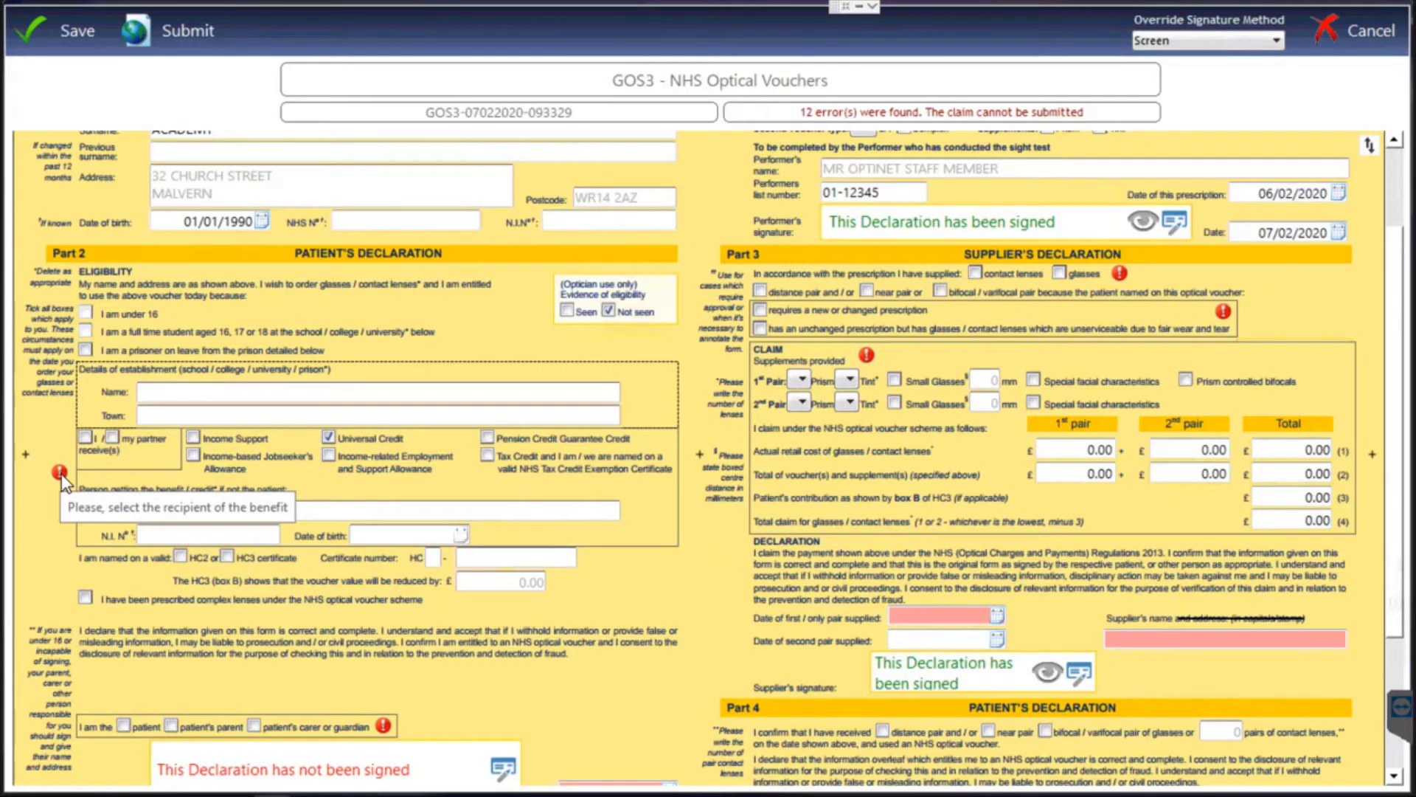
scroll(60, 474, "down", 4)
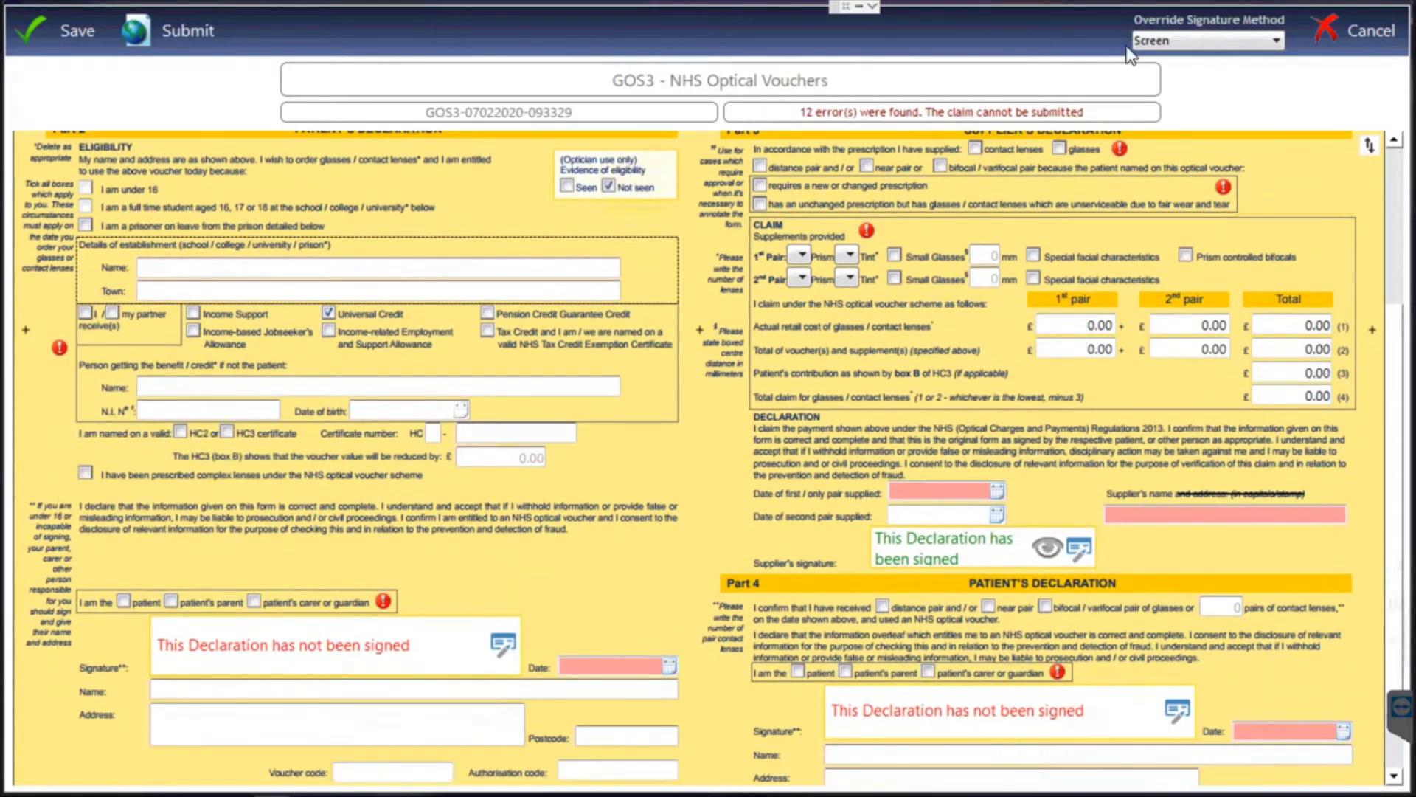
left_click(1327, 22)
left_click(1168, 97)
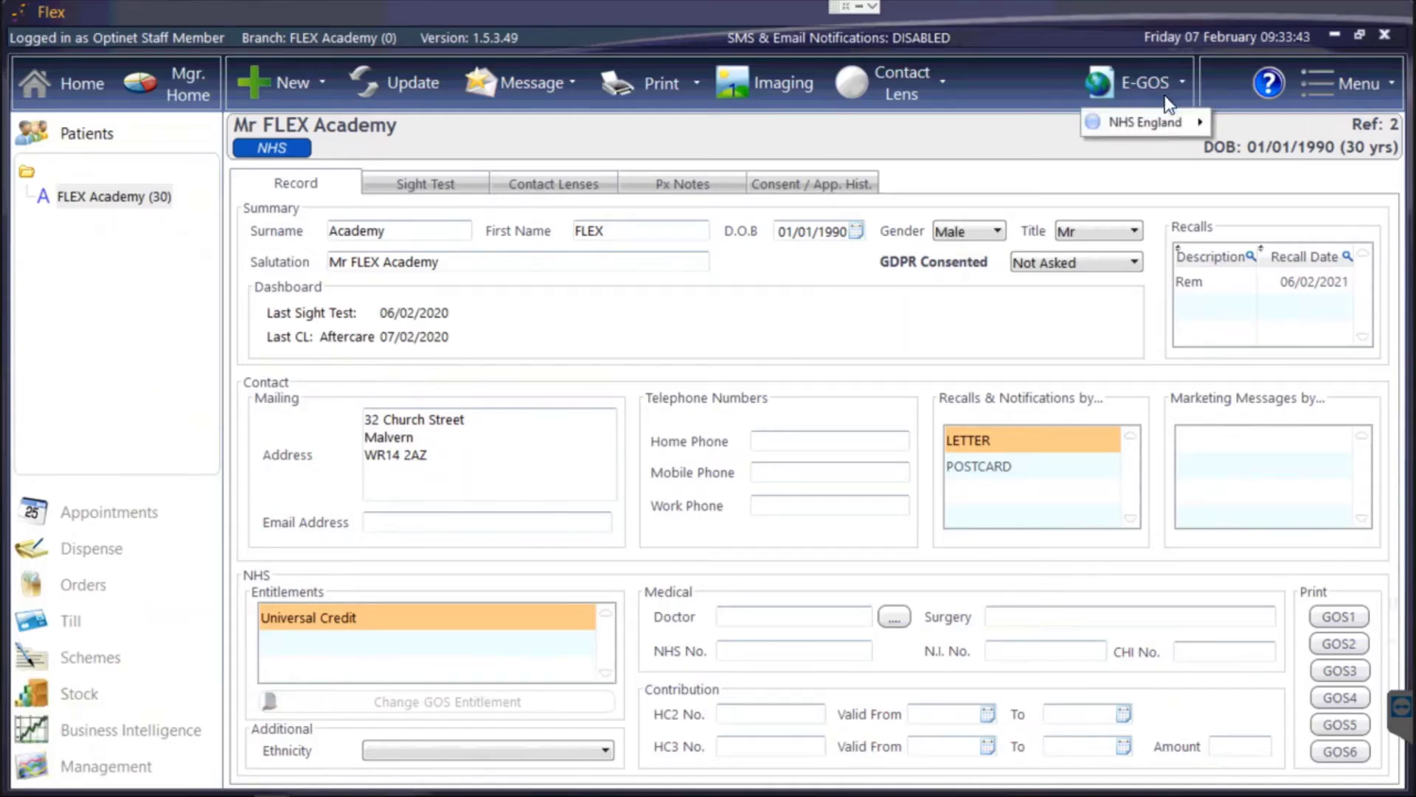
mouse_move(1143, 123)
mouse_move(1254, 149)
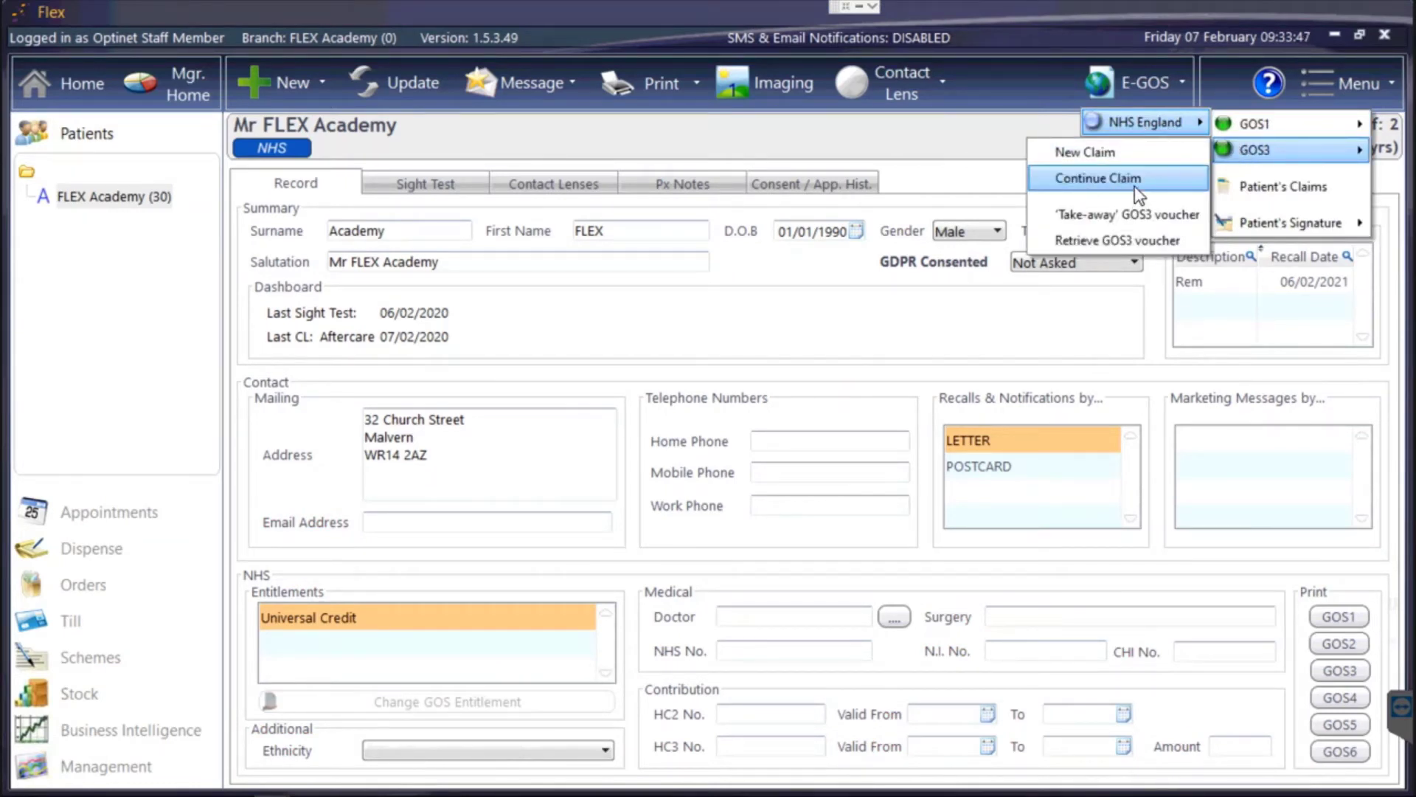
left_click(1289, 191)
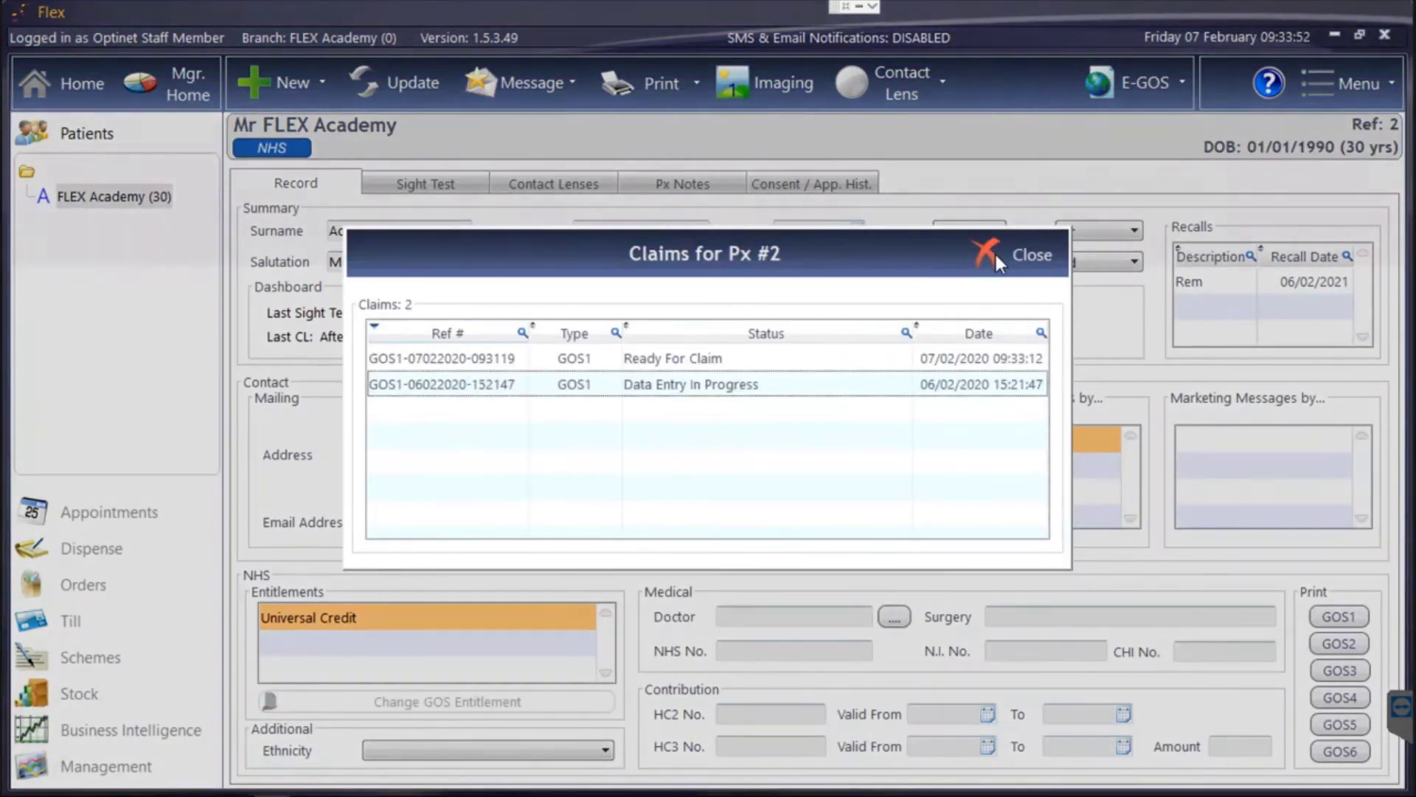
left_click(996, 255)
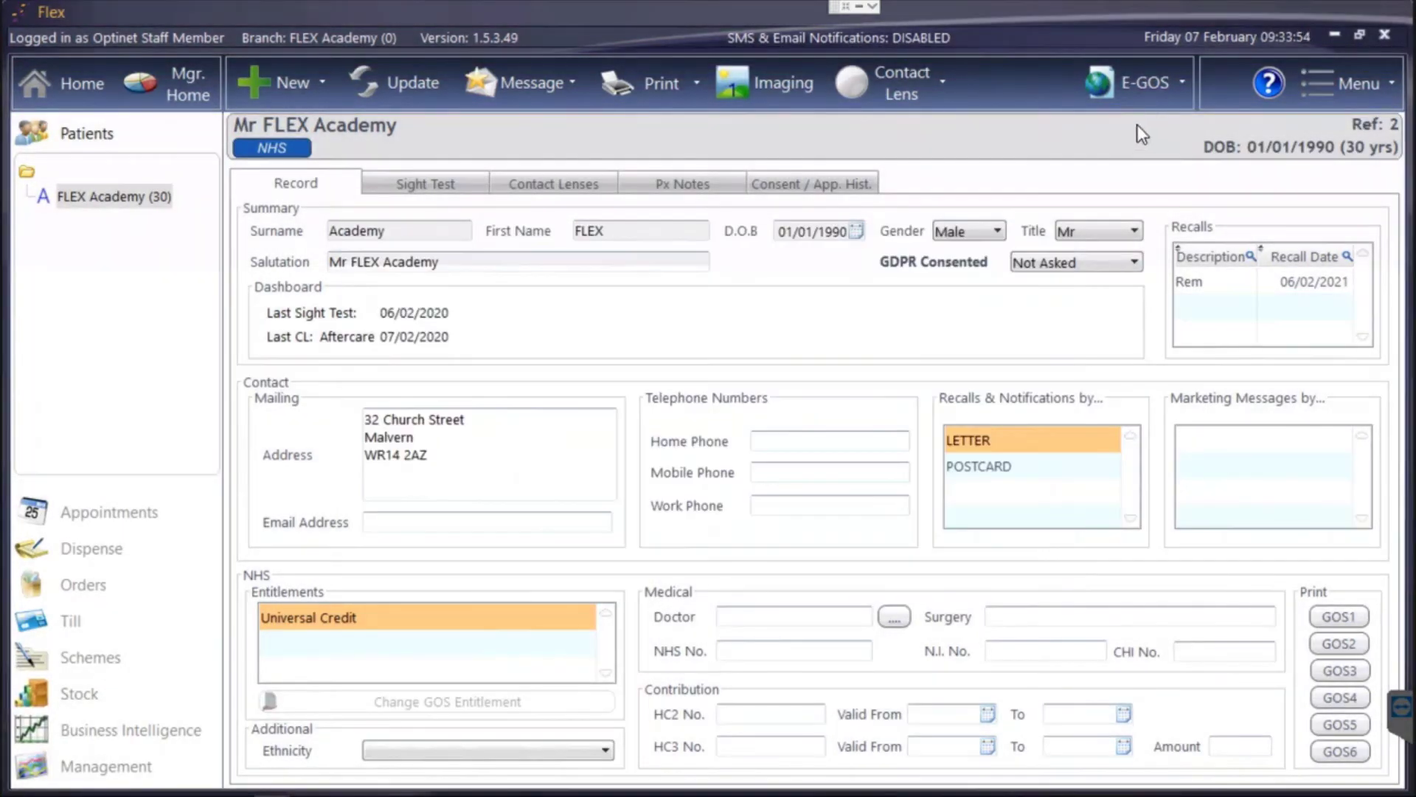
left_click(1153, 85)
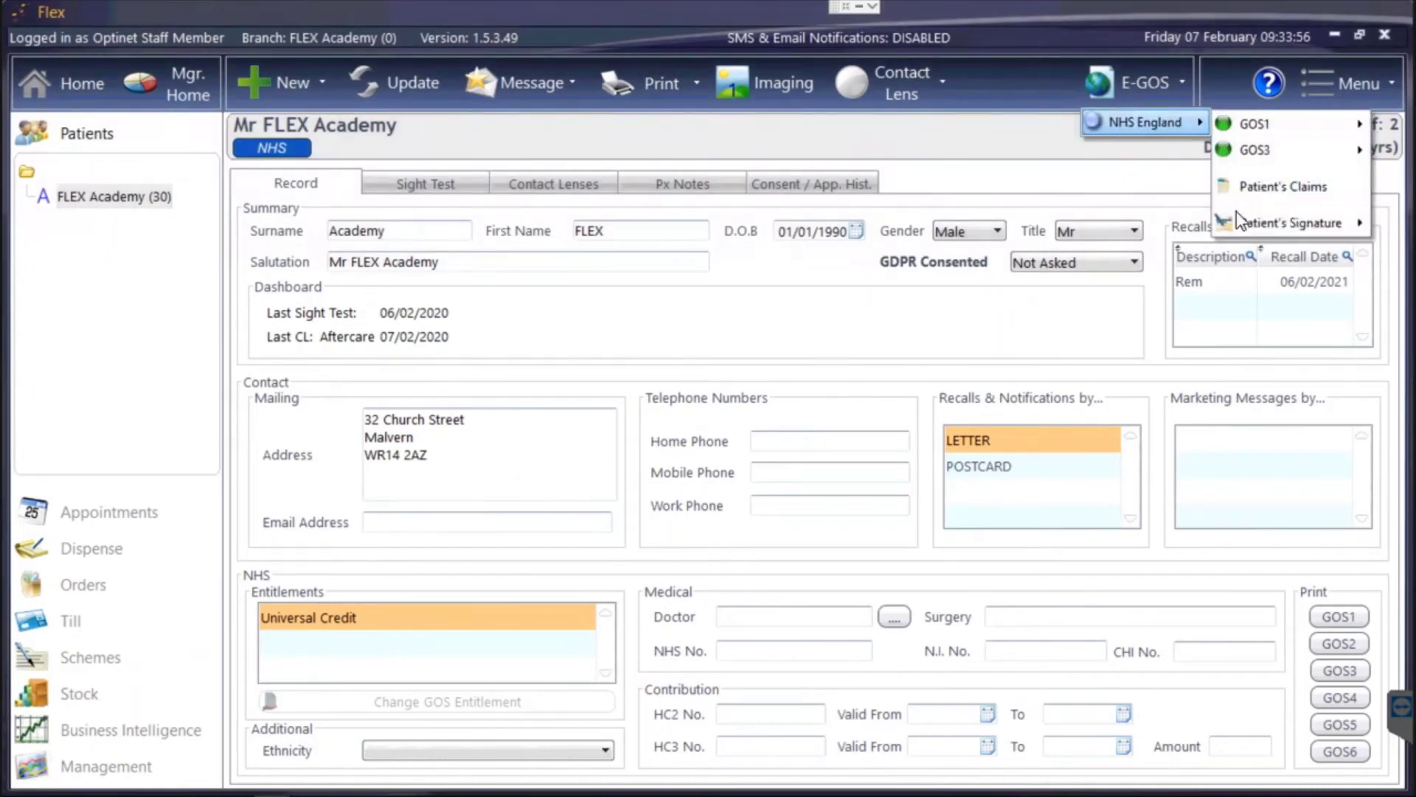
mouse_move(1236, 211)
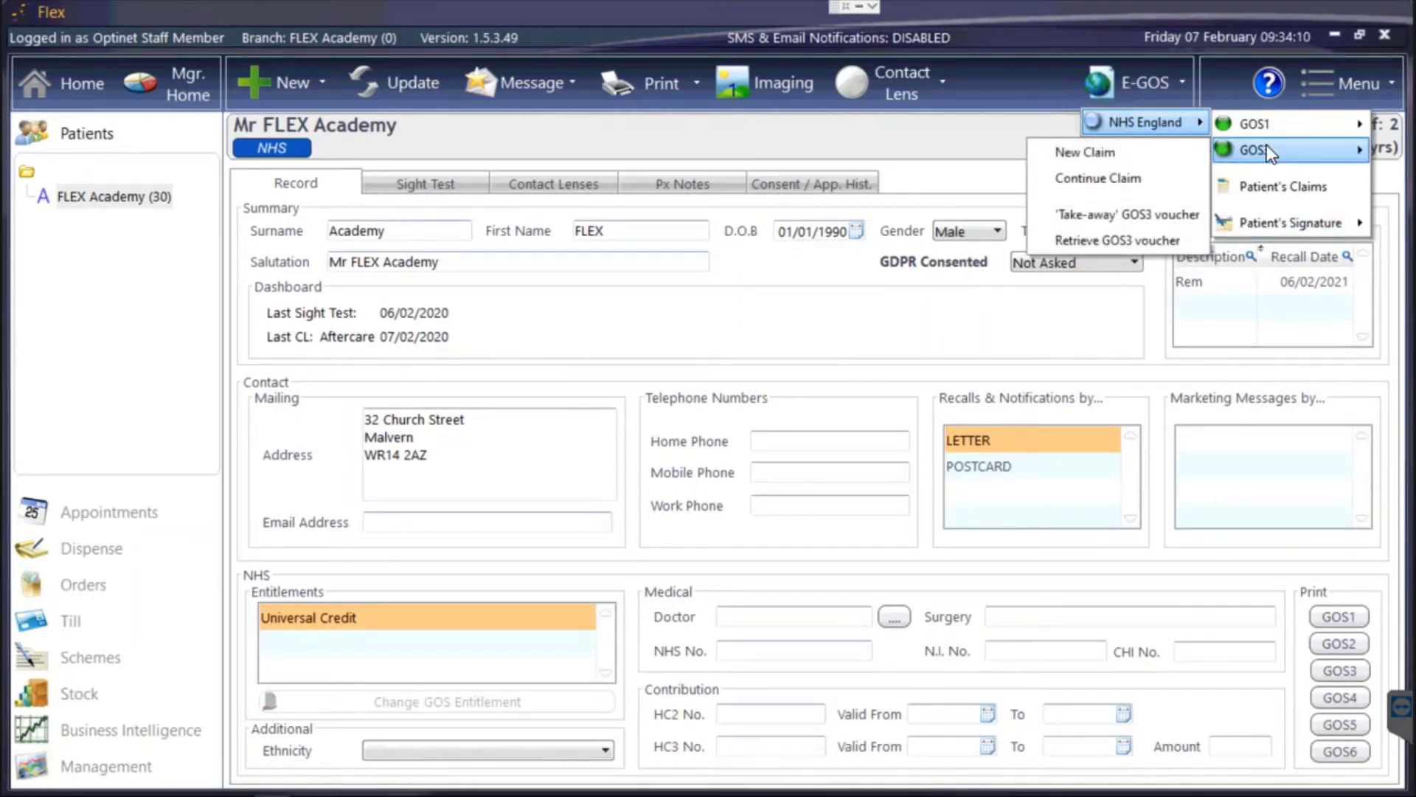
Open a take-away GOS3 voucher claim and scroll to its voucher code and sight test reference fields.
left_click(1186, 215)
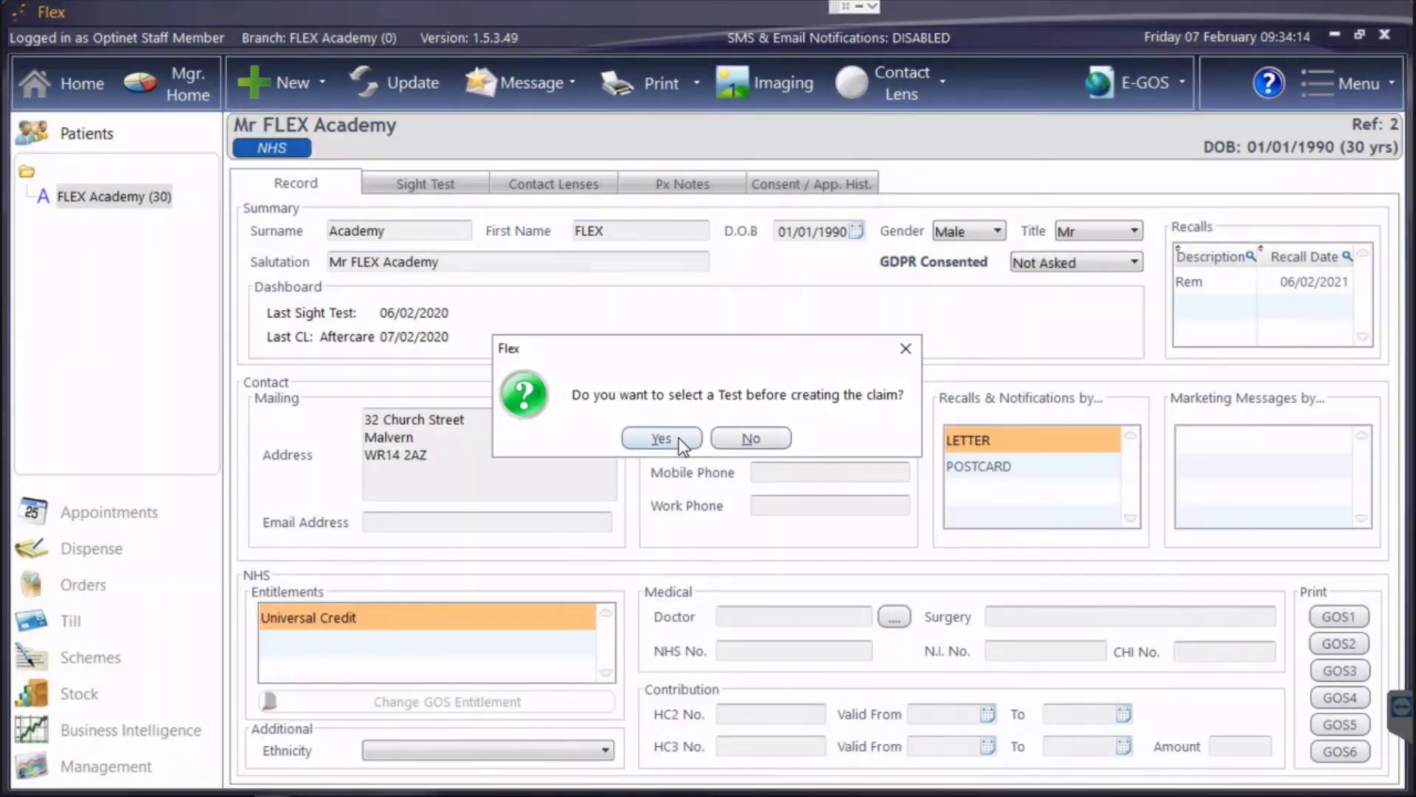
left_click(678, 437)
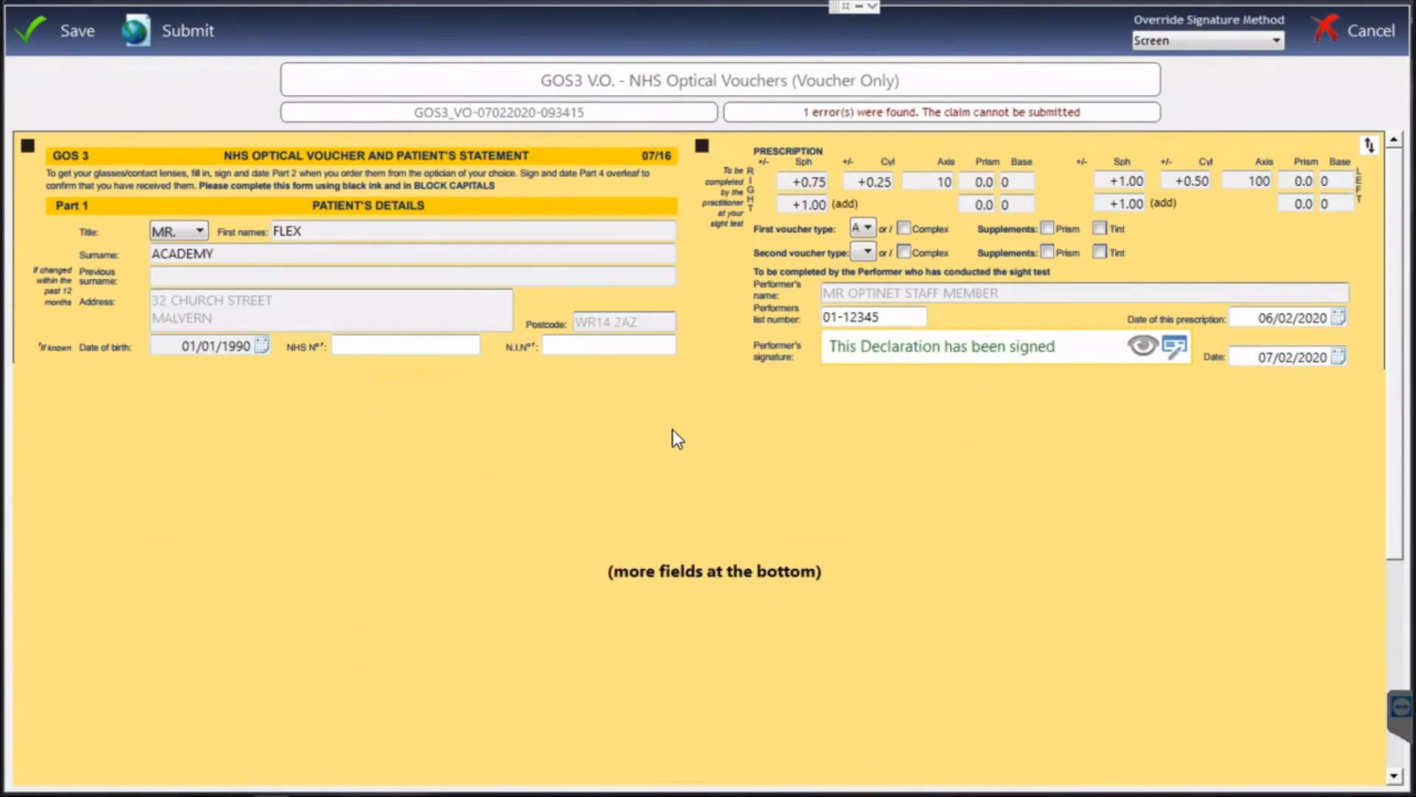
scroll(684, 399, "down", 2)
scroll(737, 406, "down", 1)
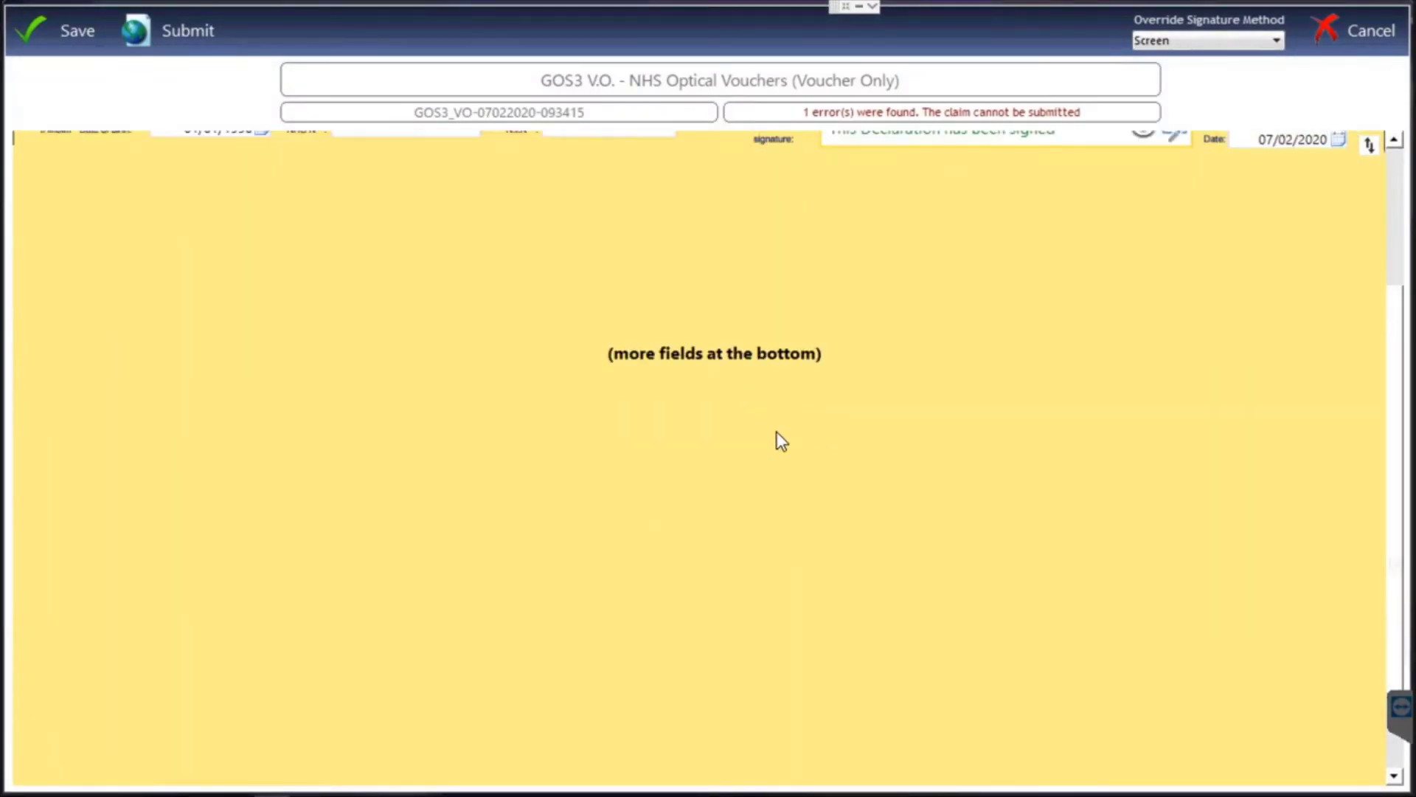
scroll(621, 368, "down", 2)
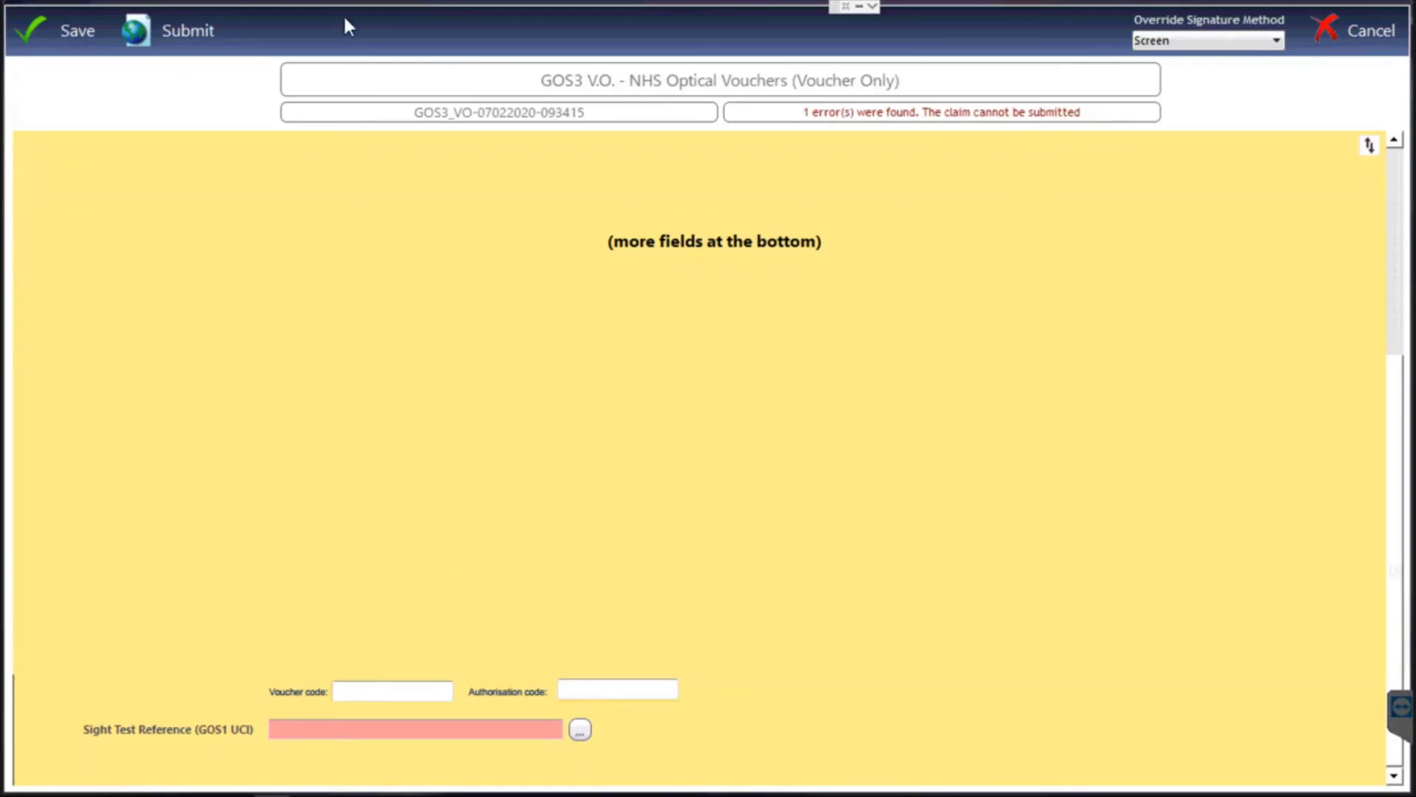
Cancel the unsaved voucher form, then open and cancel the Retrieve GOS3 voucher lookup.
left_click(1344, 26)
left_click(1160, 80)
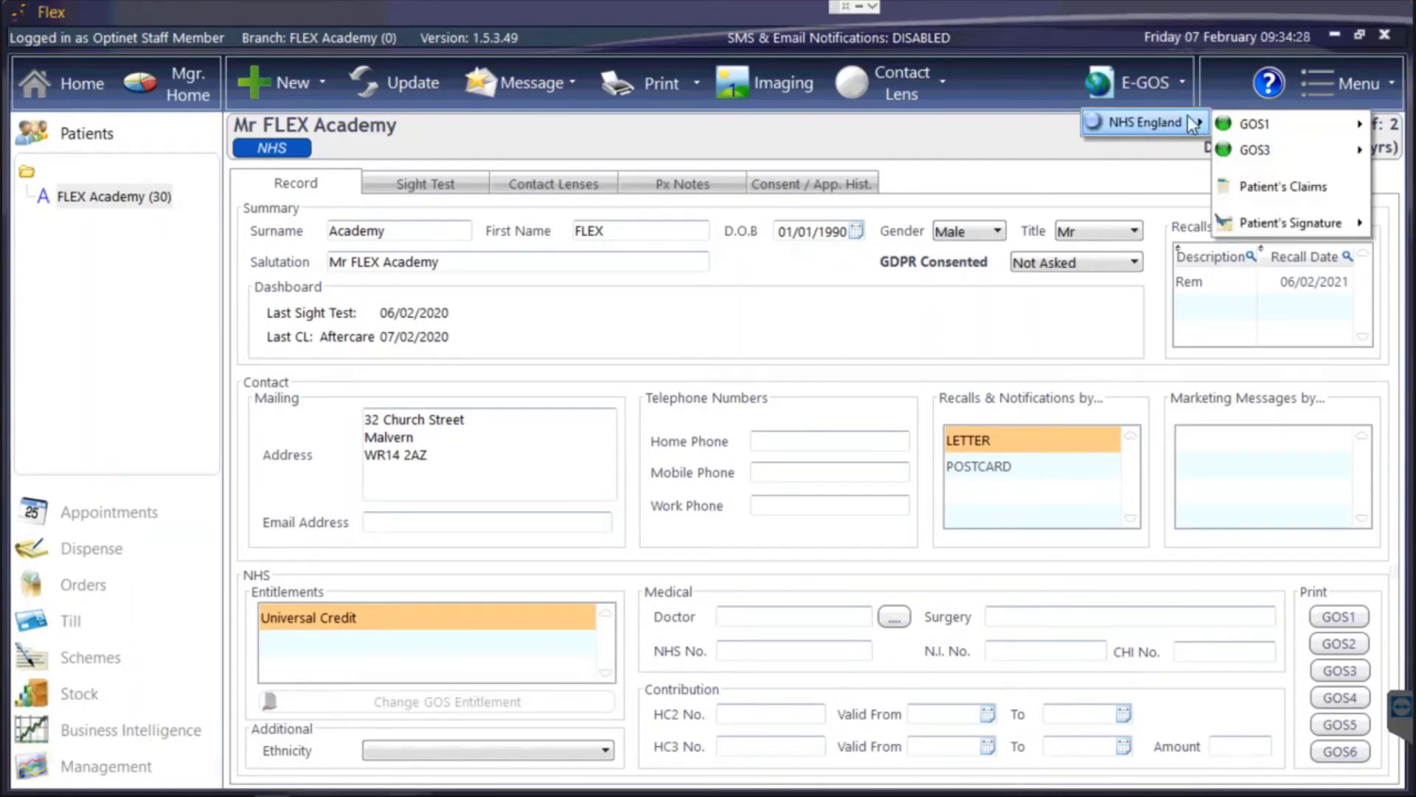
mouse_move(1252, 152)
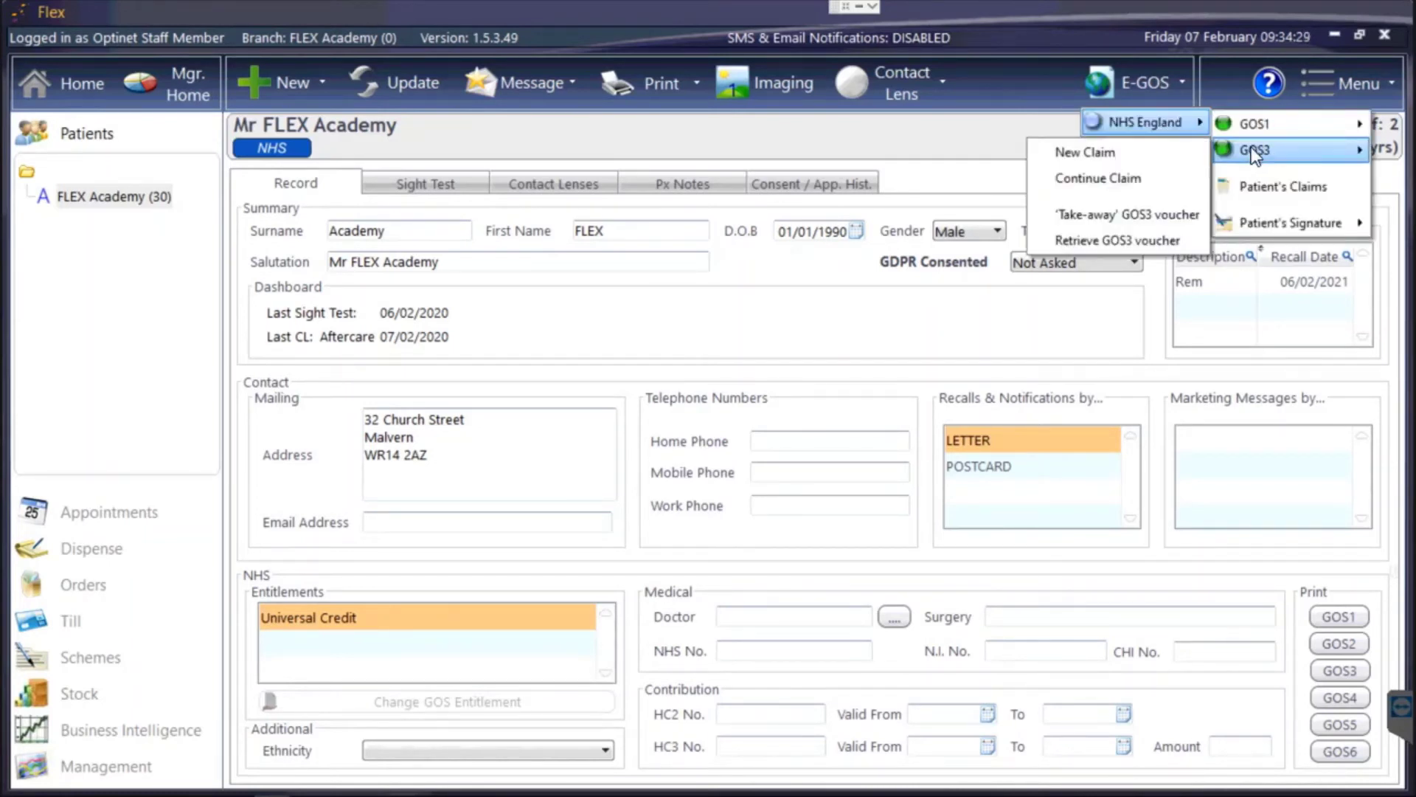
left_click(1135, 238)
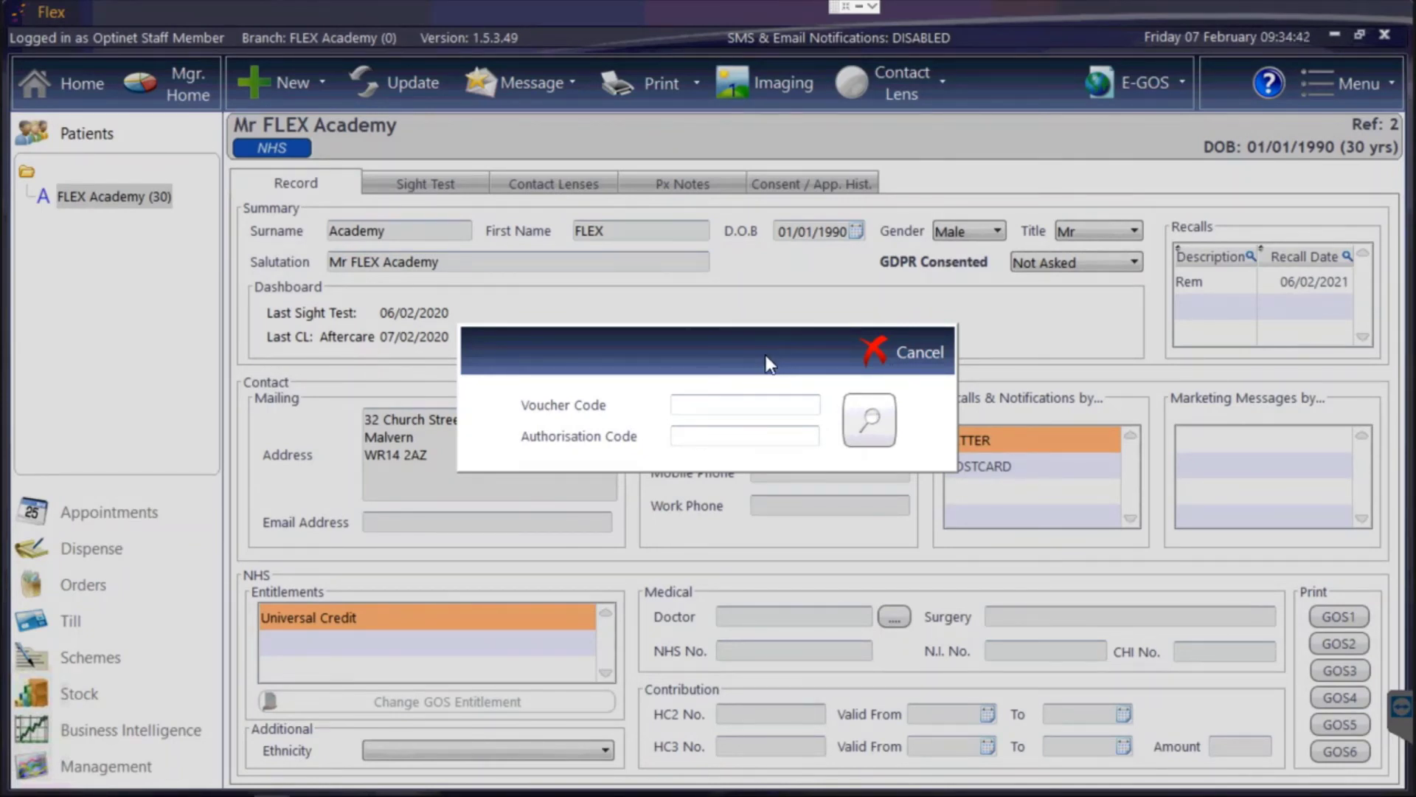
left_click(888, 351)
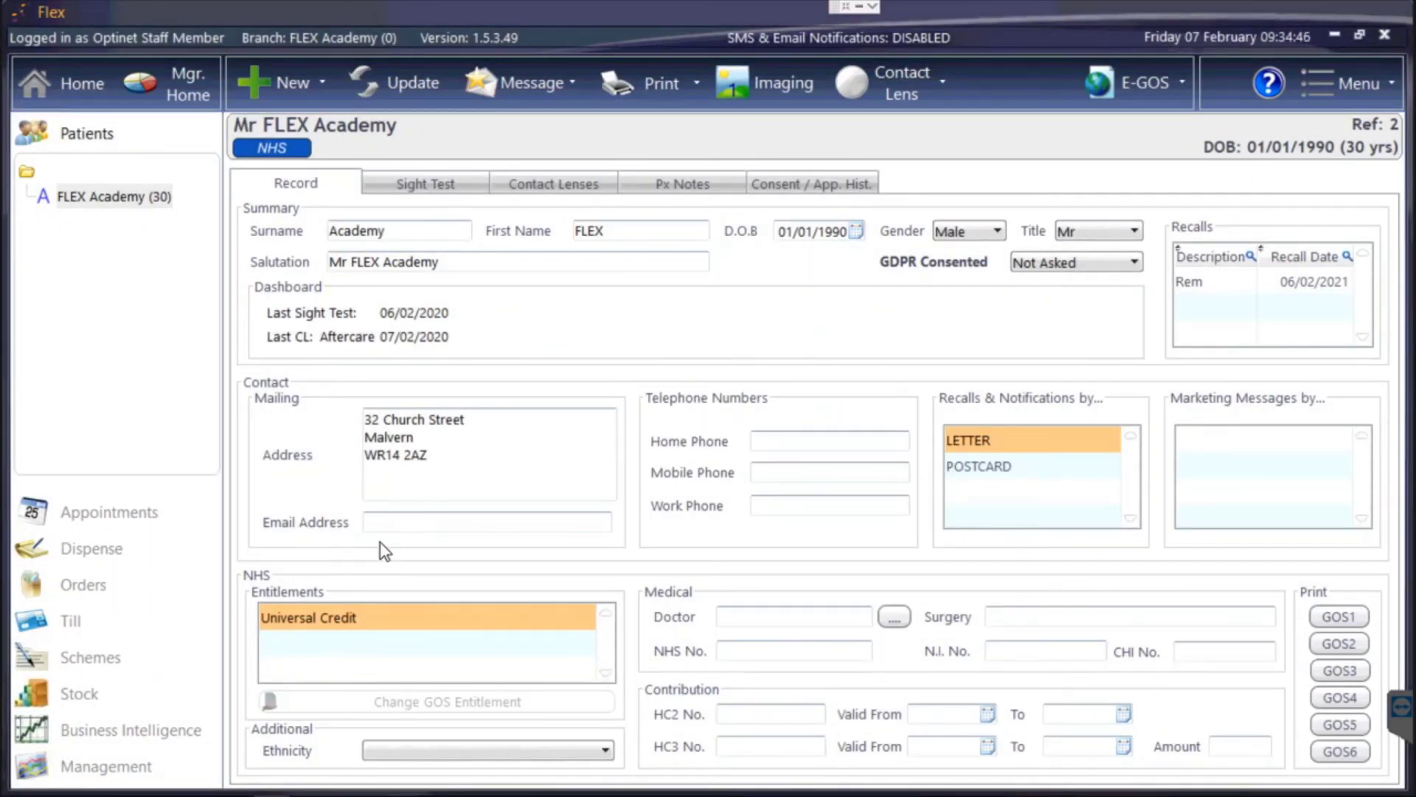
Open the NHS England eOphthalmic Claims report and run Check Connection (Ping), dismissing the failure.
left_click(161, 732)
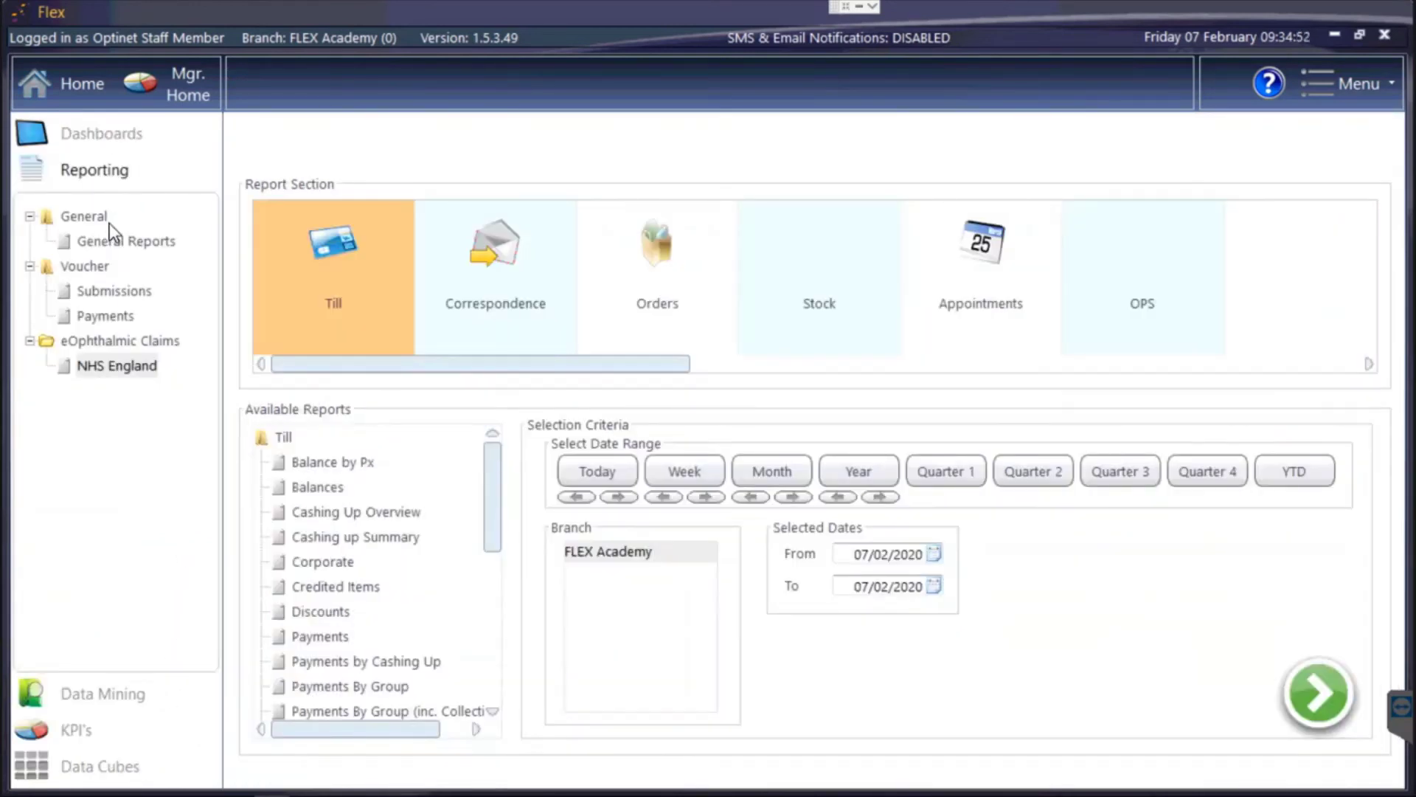
left_click(120, 368)
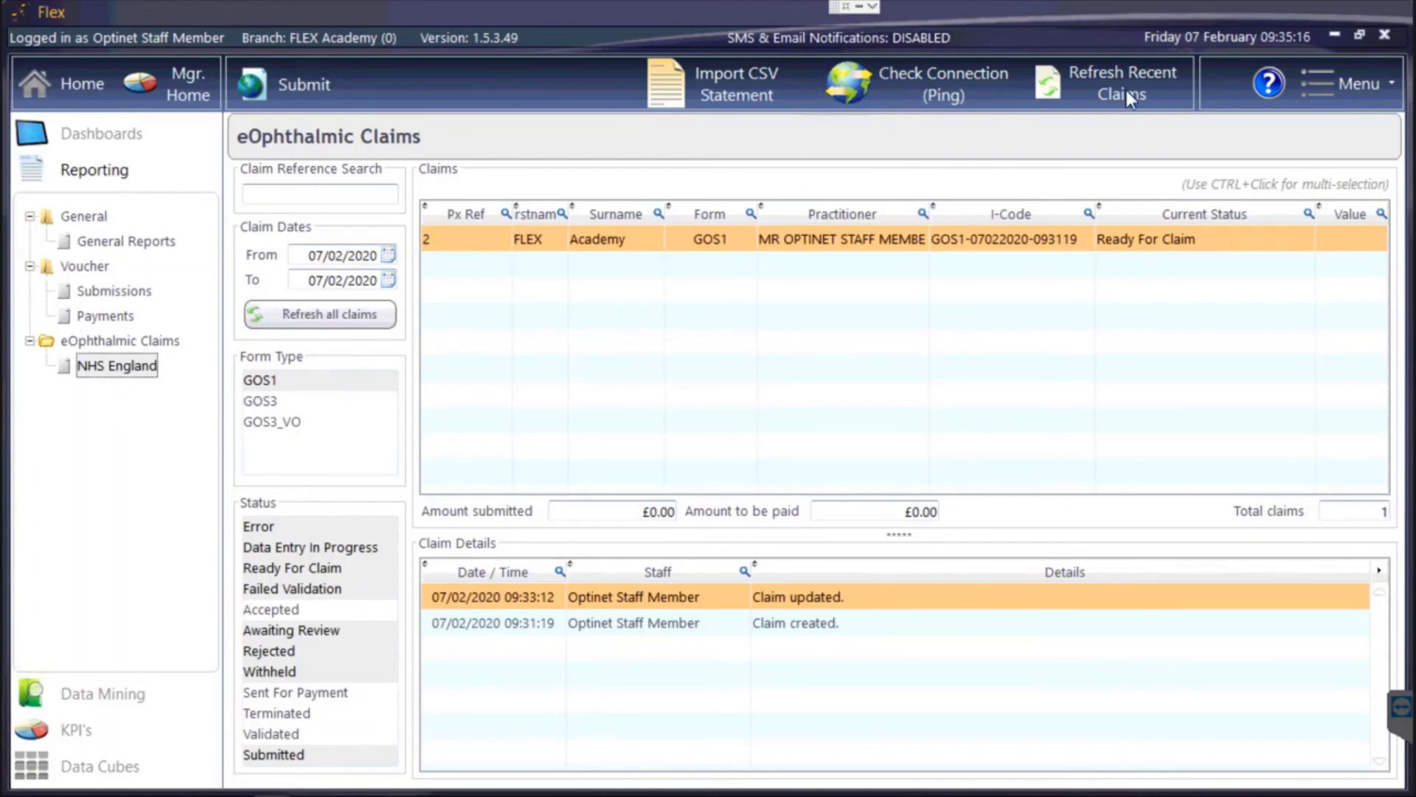
left_click(938, 82)
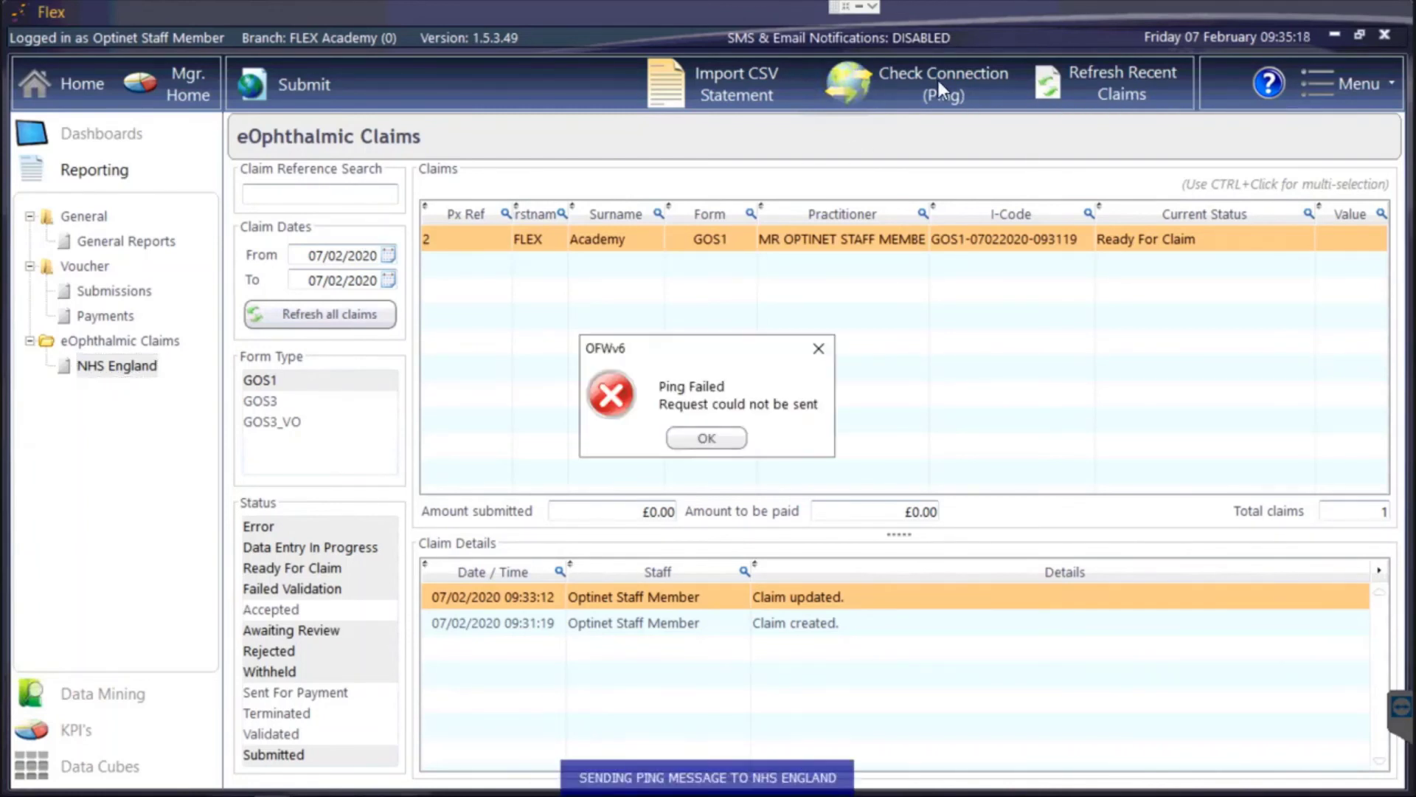
left_click(724, 435)
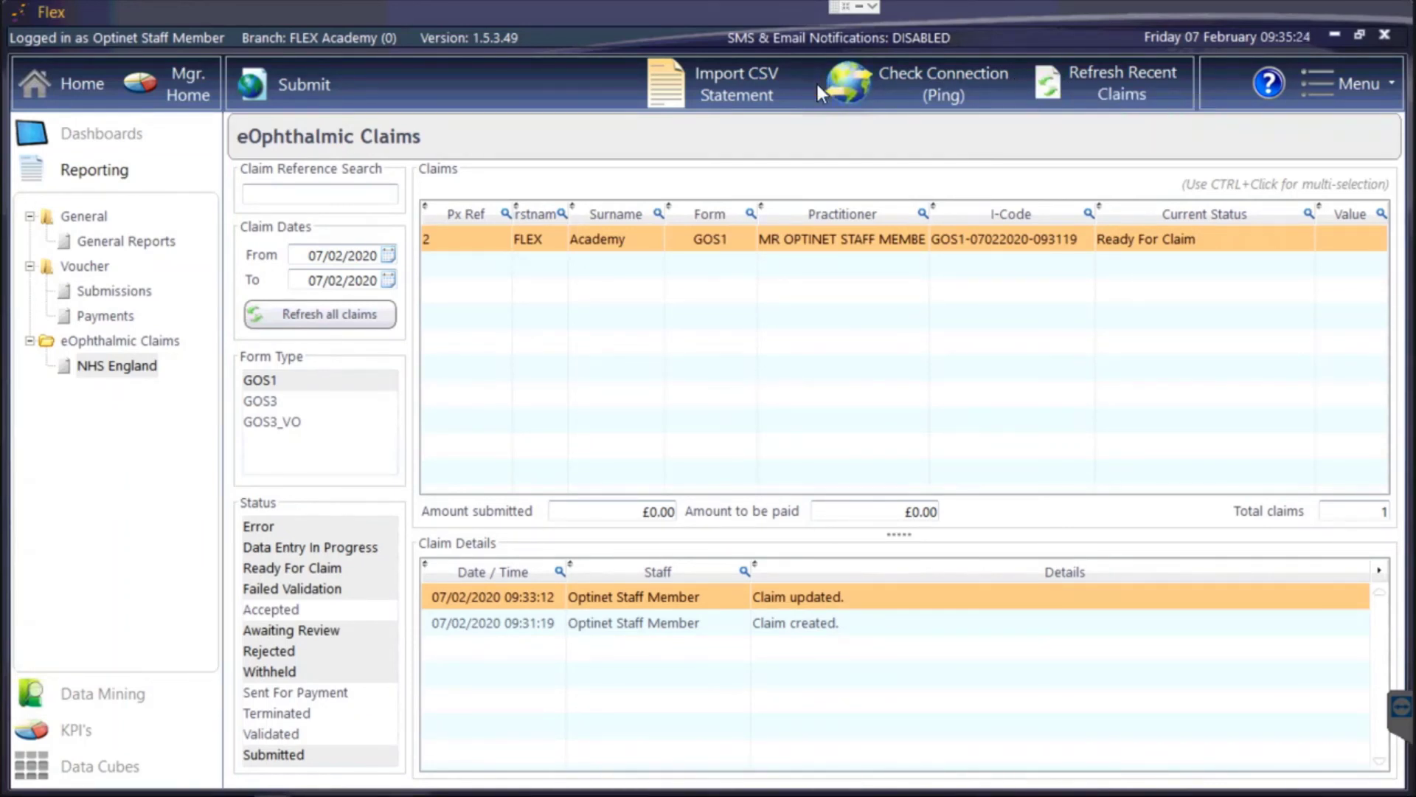
Go Home and reselect FLEX Academy in the Patients tree, opening then closing the E-GOS menu.
left_click(84, 87)
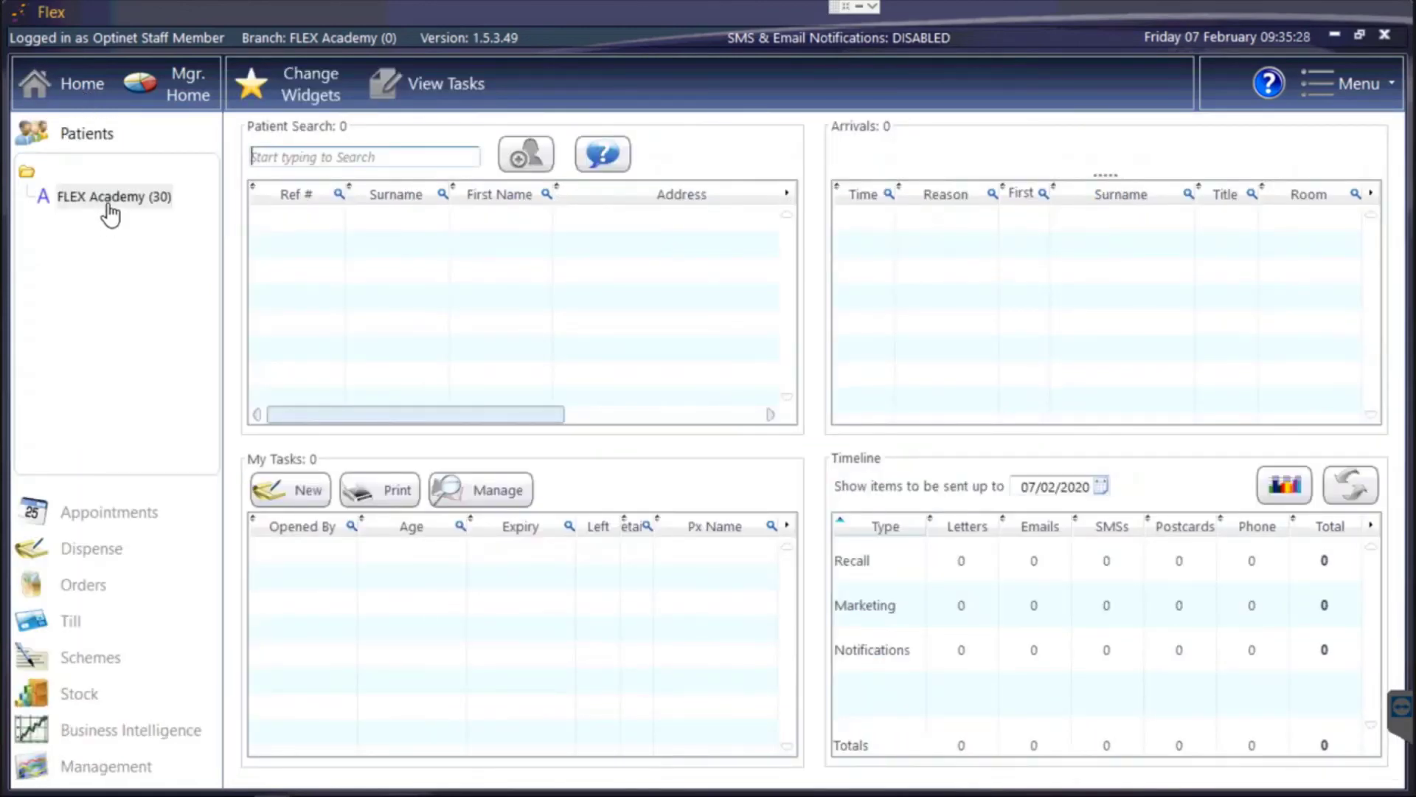
left_click(111, 213)
left_click(1145, 87)
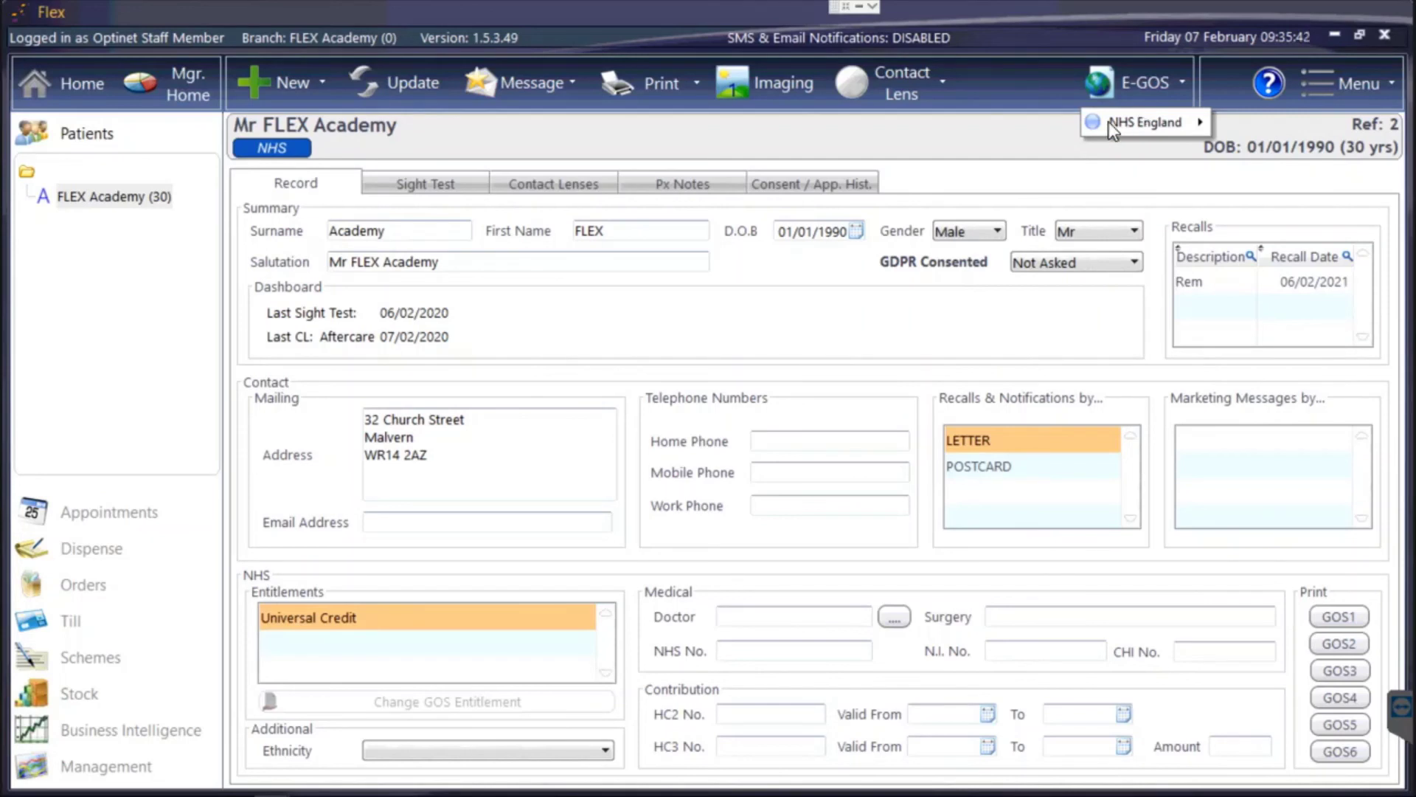
left_click(1004, 145)
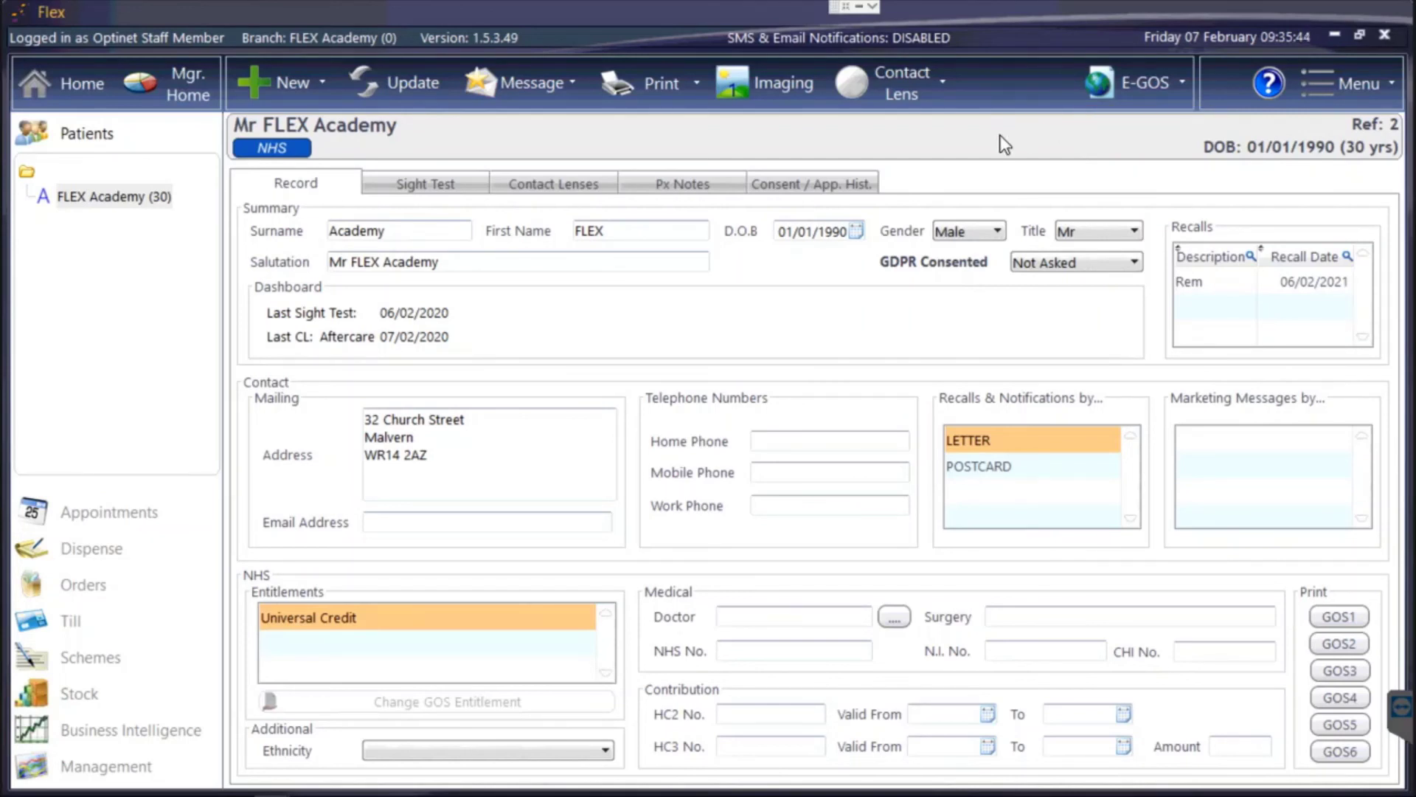